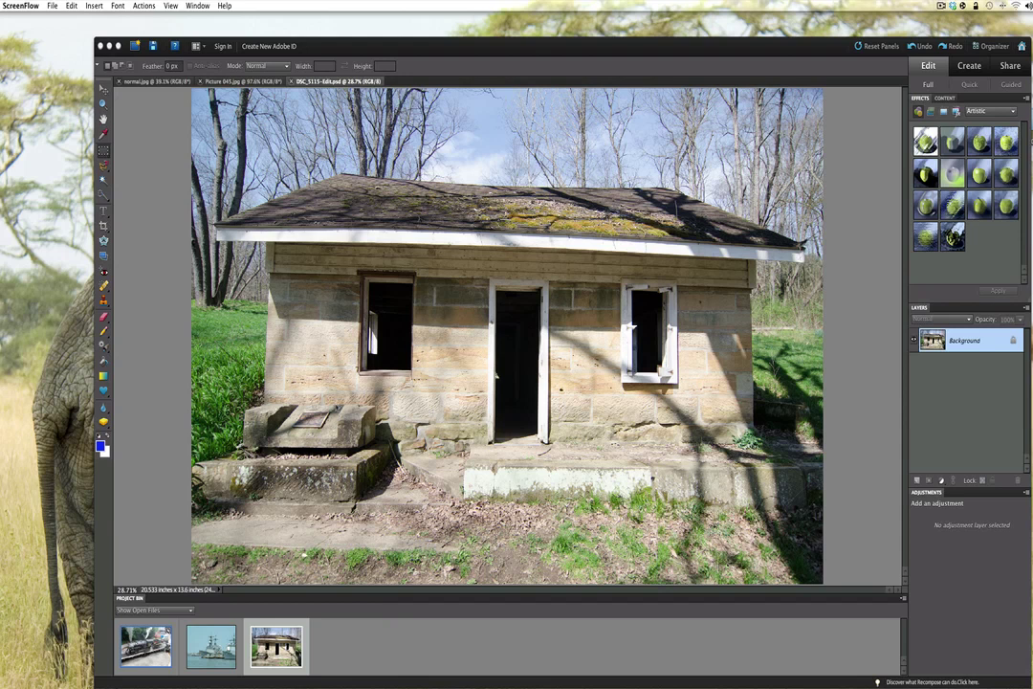
Unlock Background as Layer 0 and add a Levels 1 layer with midtone gamma 1.06.
double_click(966, 341)
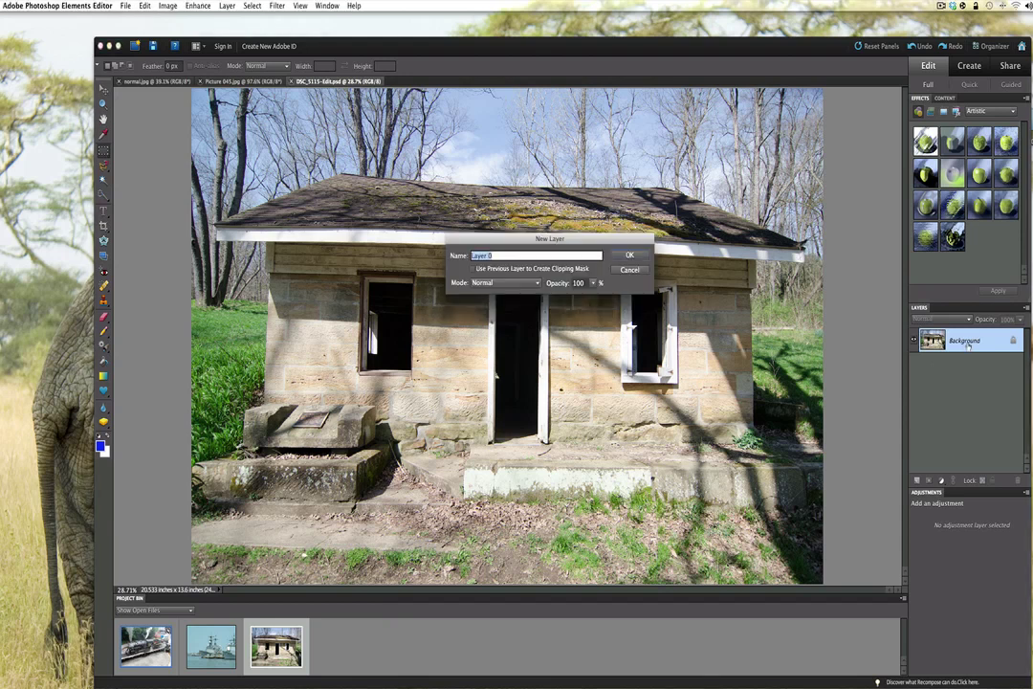
key("Return")
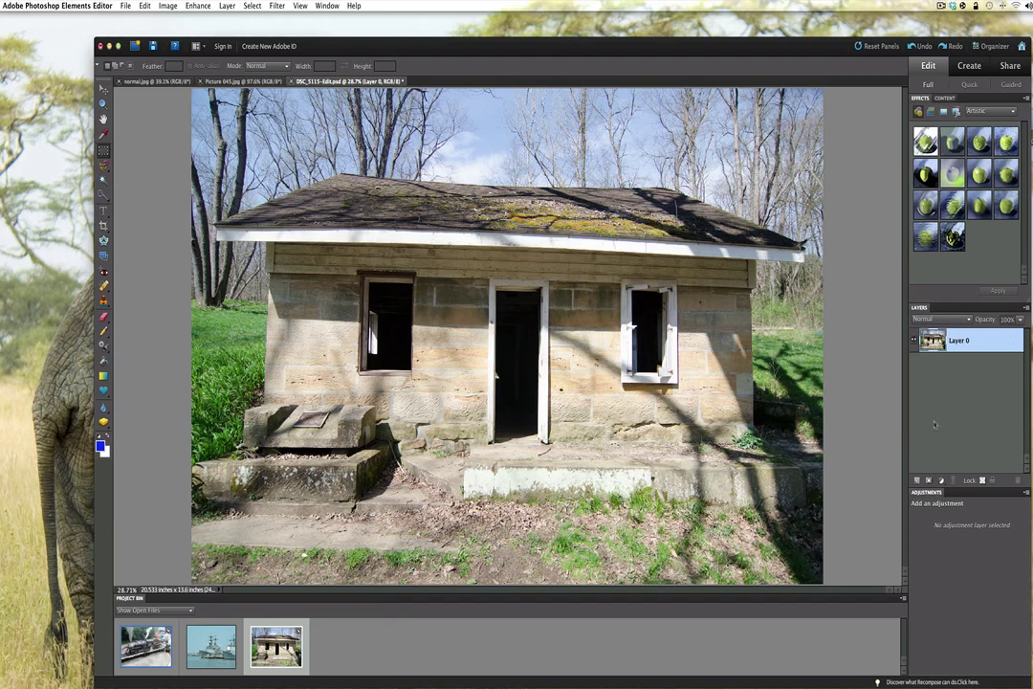
left_click(941, 482)
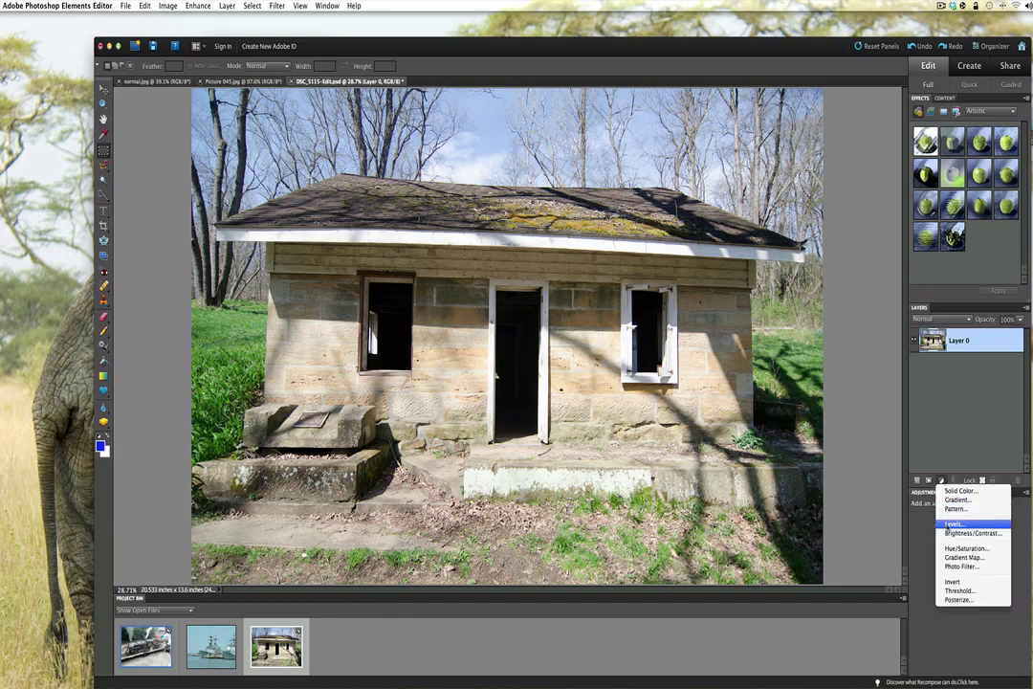
left_click(947, 525)
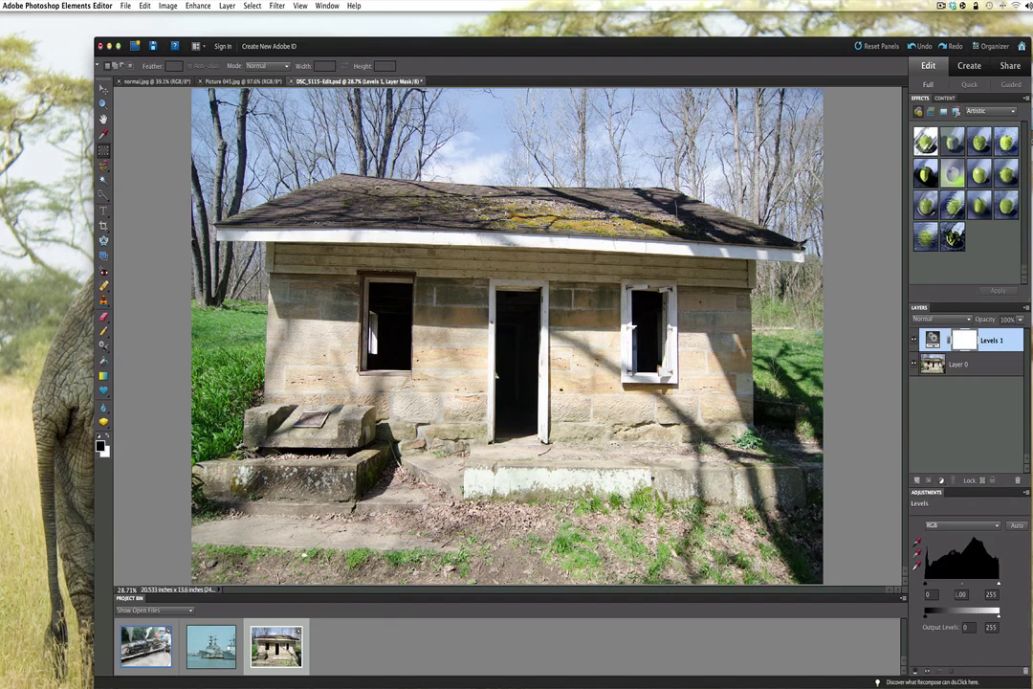
left_click_drag(962, 586, 945, 586)
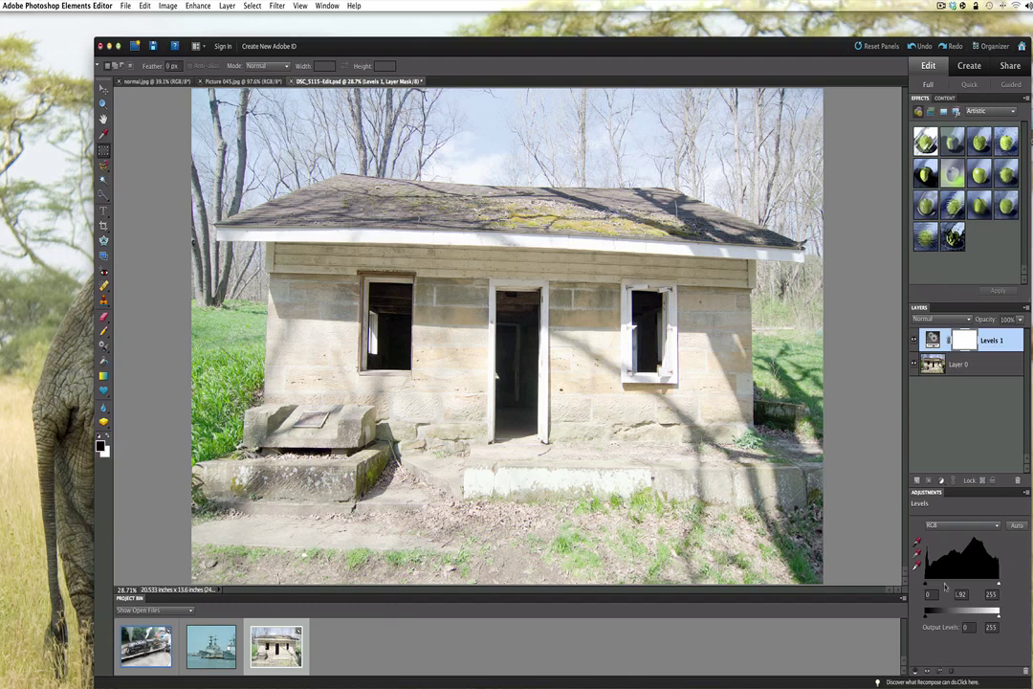
left_click_drag(944, 586, 945, 585)
Start a Save As copy and target the HDR folder on the Desktop.
left_click(125, 6)
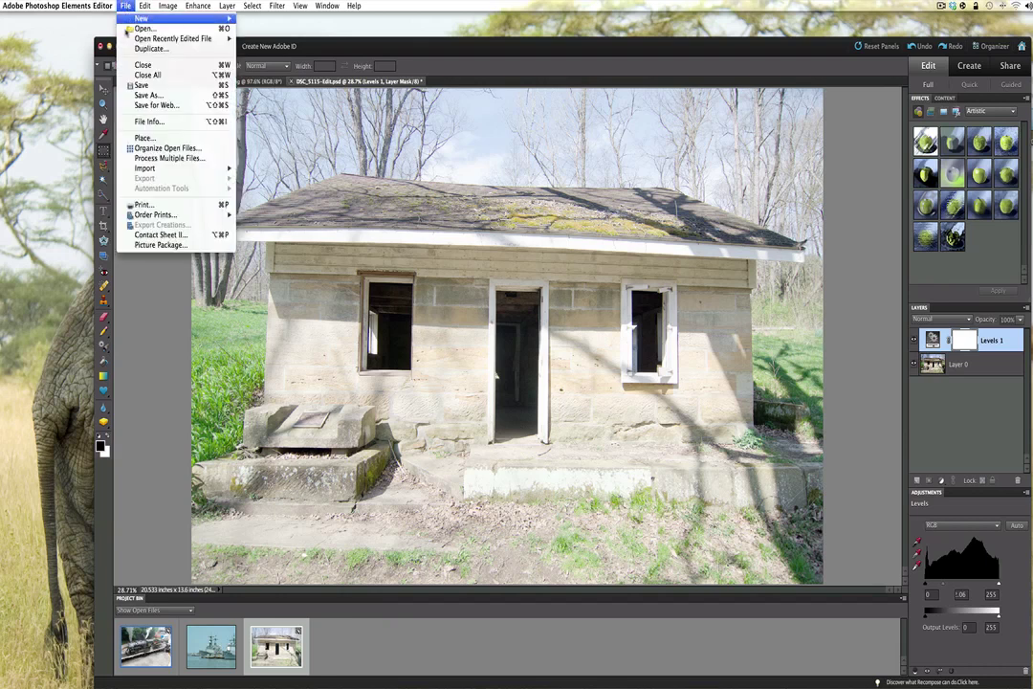
left_click(140, 96)
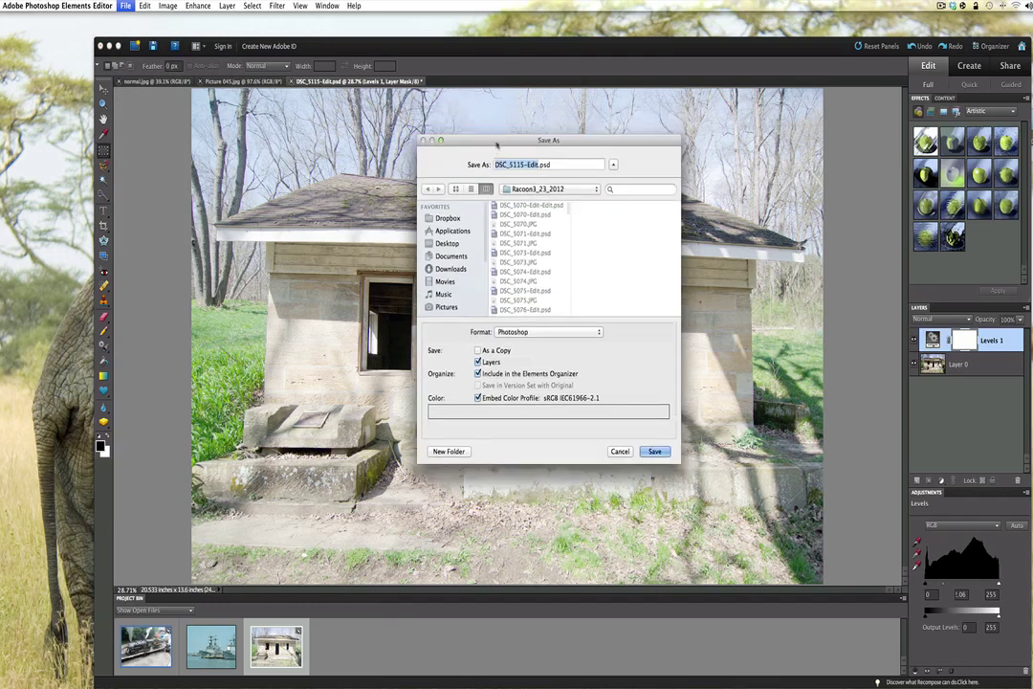
left_click(447, 244)
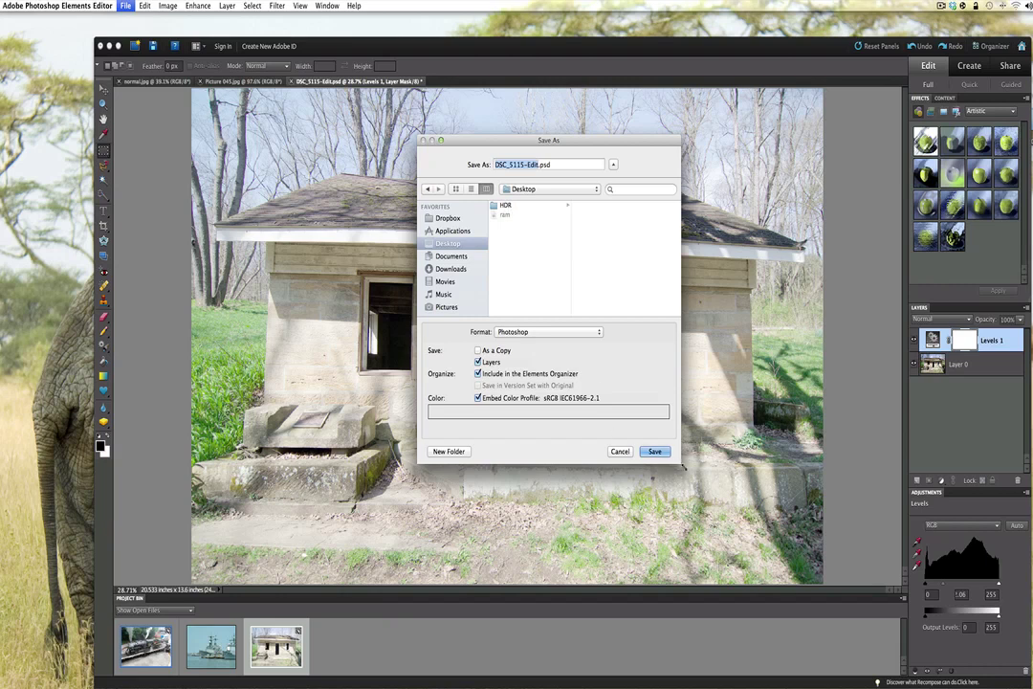
left_click_drag(681, 465, 778, 532)
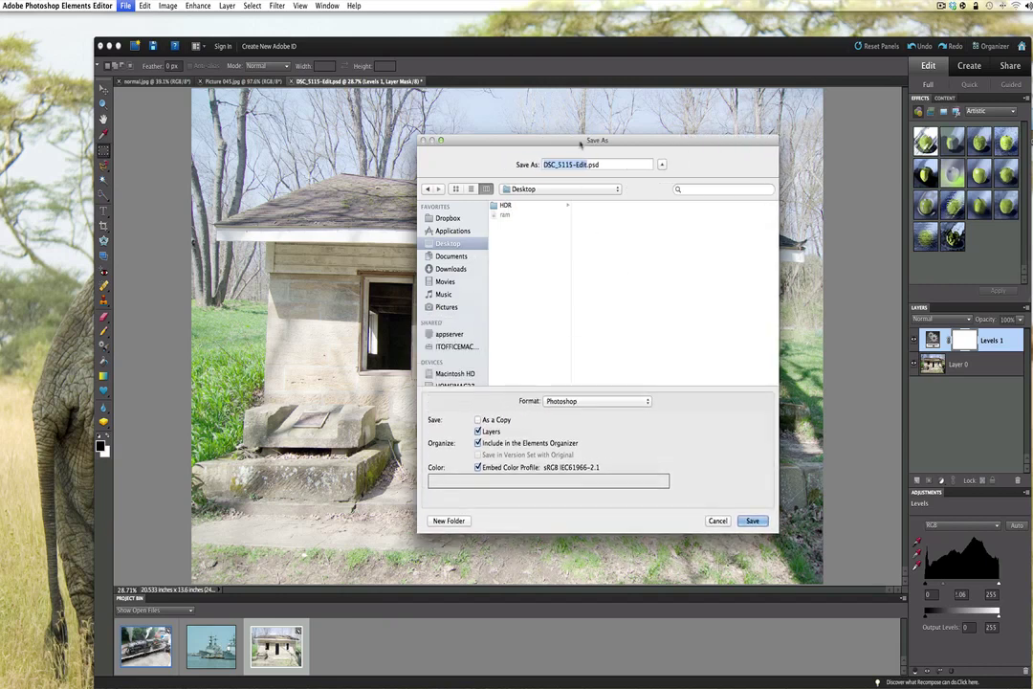
left_click_drag(580, 144, 549, 144)
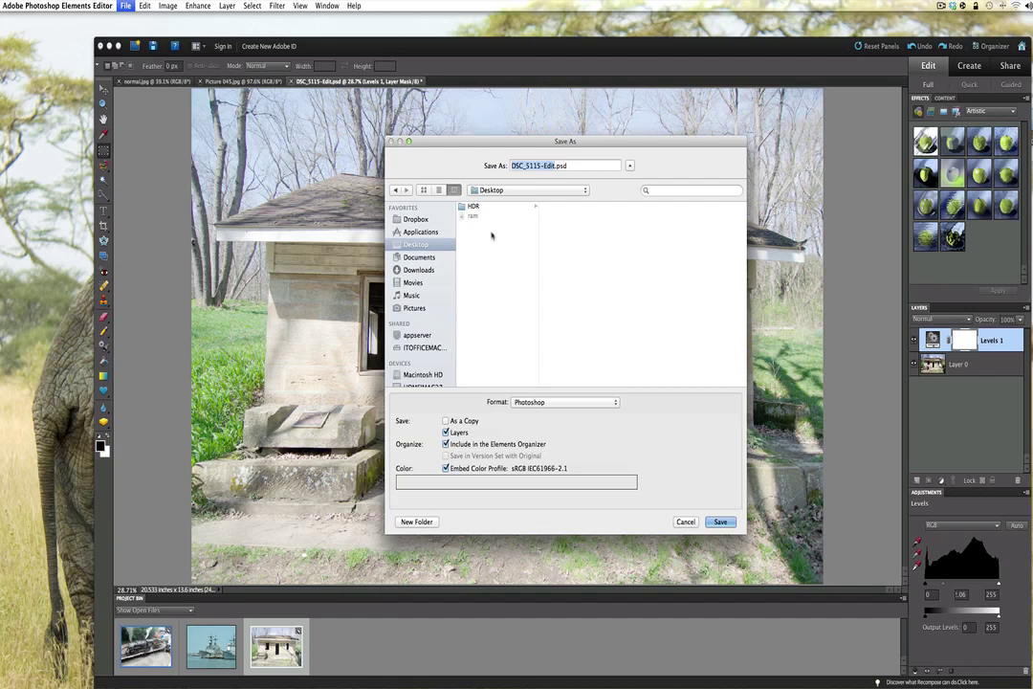
left_click(473, 206)
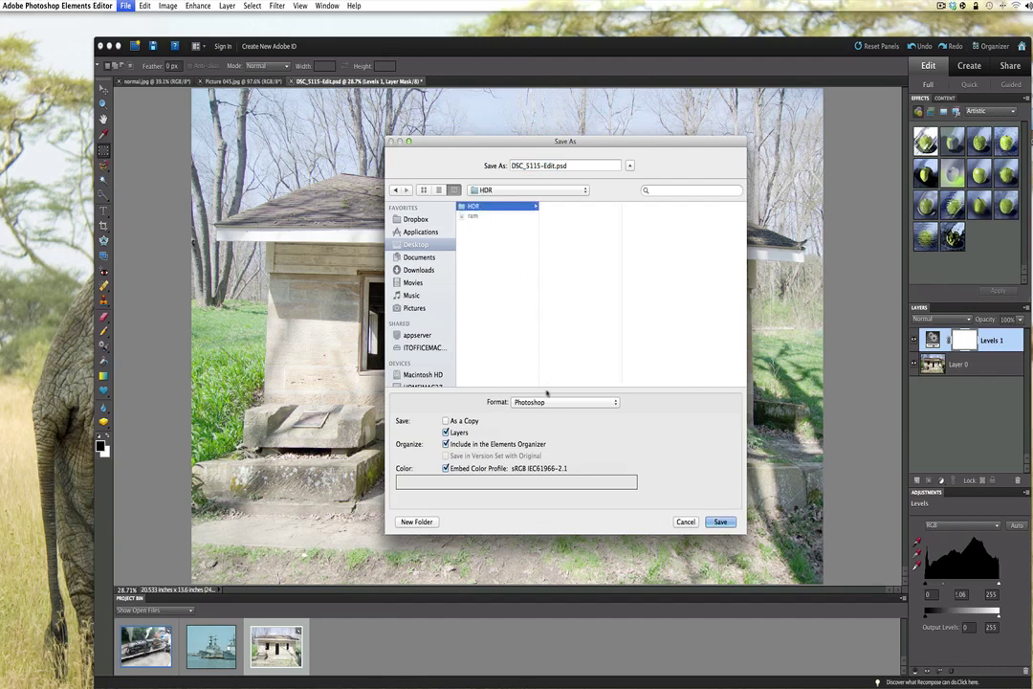
Set the format to JPEG and name the file high.jpg.
left_click(556, 402)
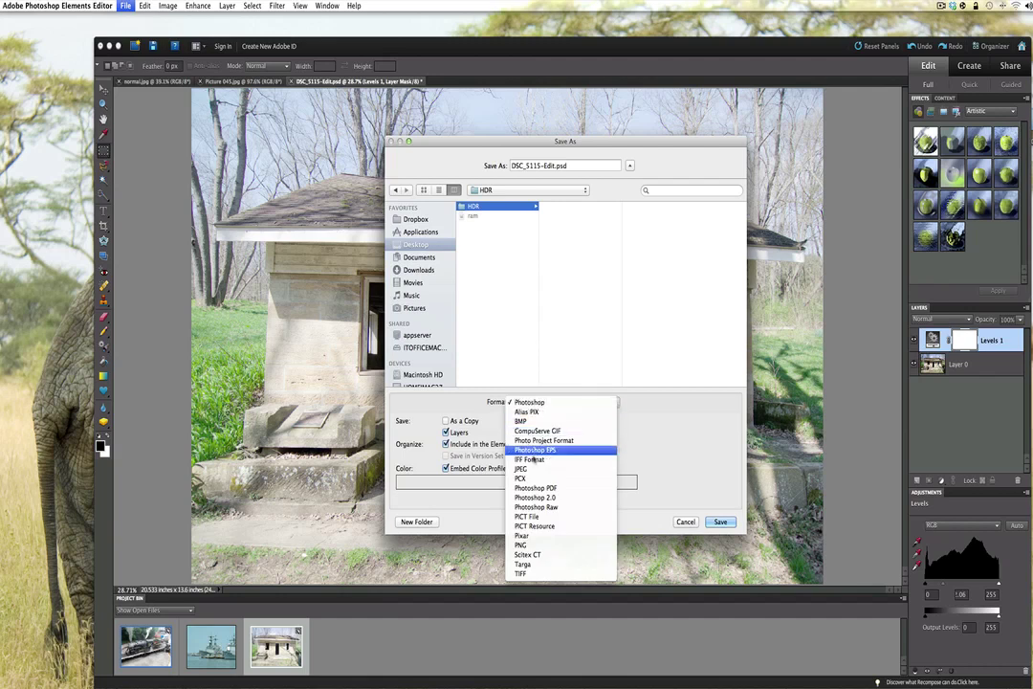
left_click(524, 469)
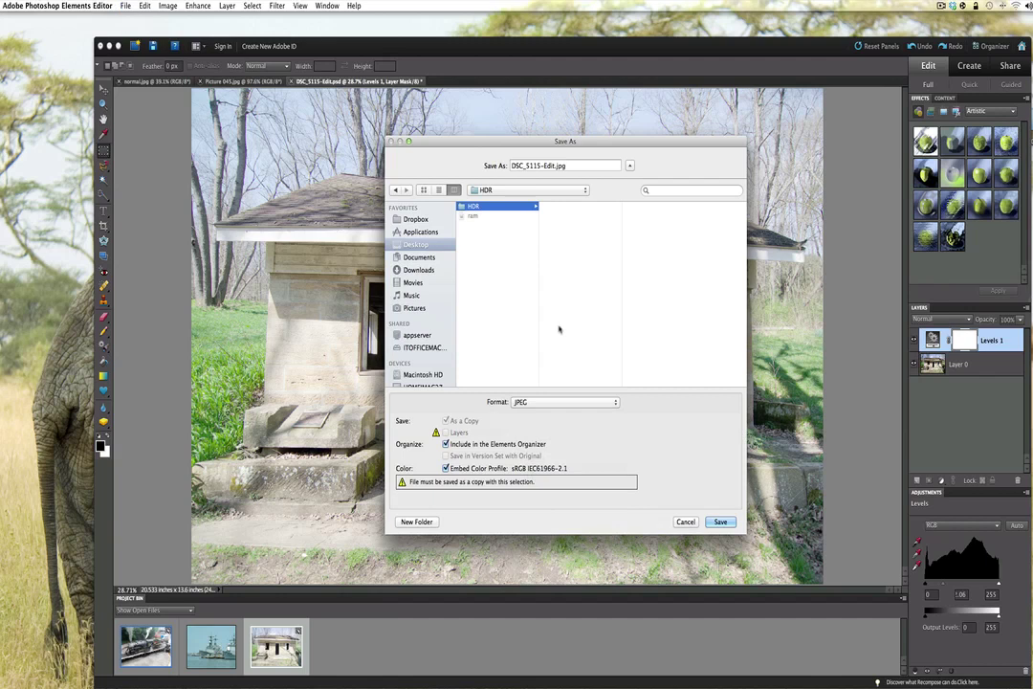
left_click(556, 166)
left_click_drag(556, 166, 505, 167)
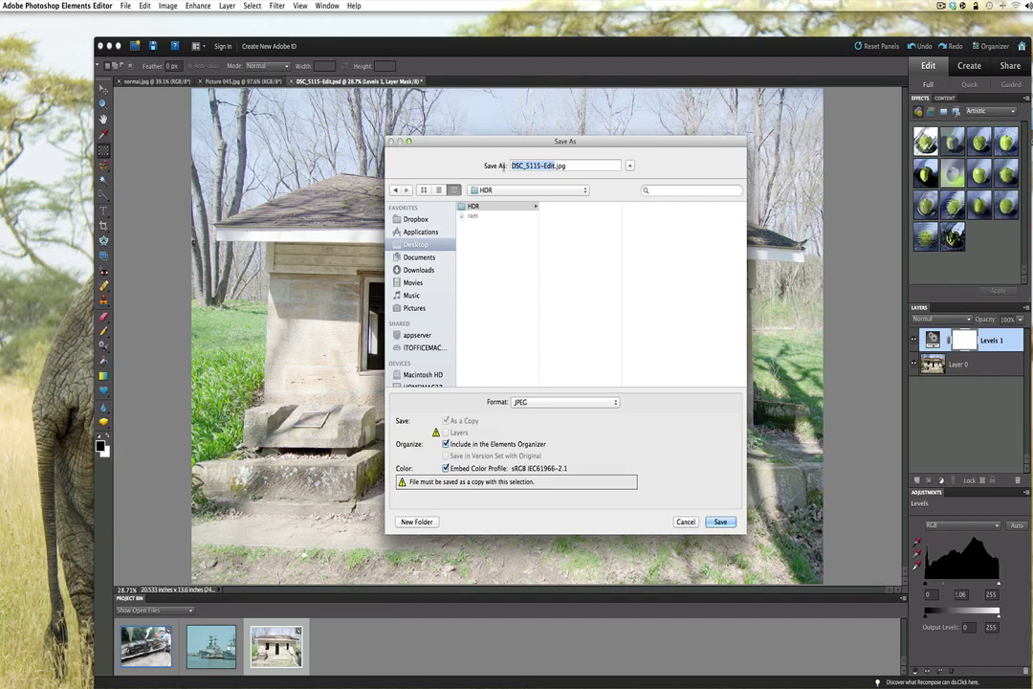
type("high")
key("Return")
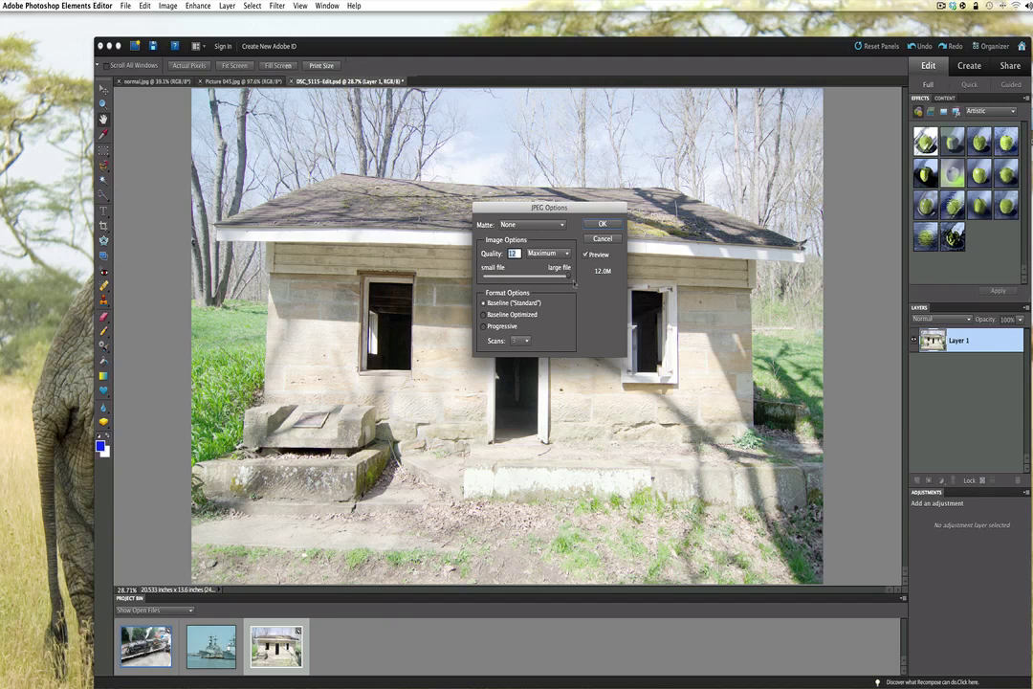
Accept Quality 12 JPEG options, then raise the Levels midtone gamma to 1.39 to darken.
left_click(599, 224)
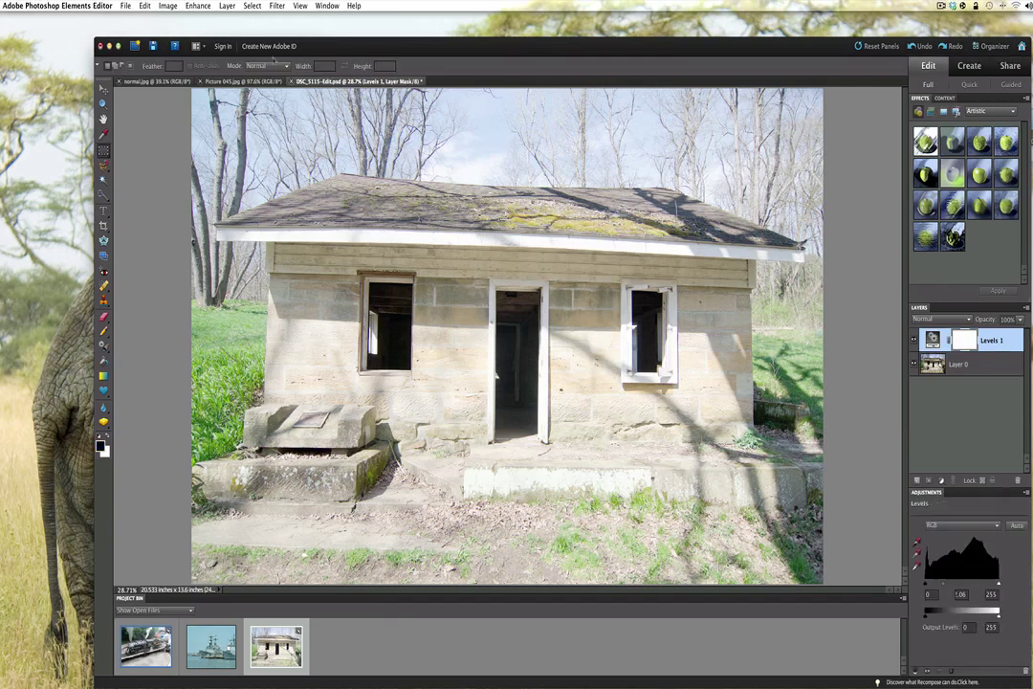
left_click(144, 6)
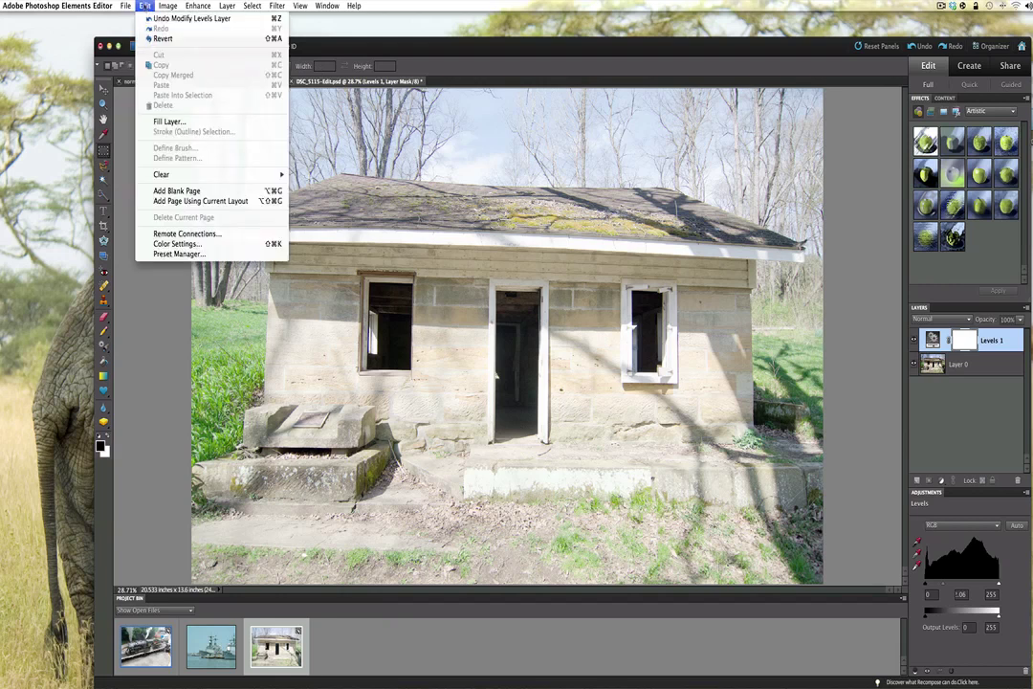
left_click(144, 6)
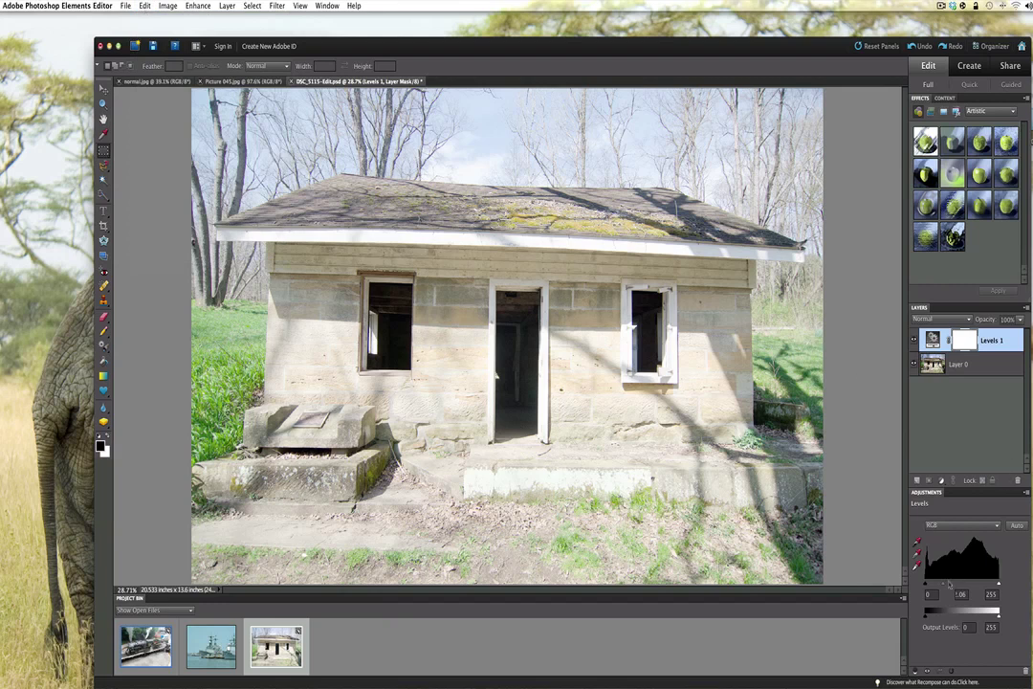
left_click_drag(950, 584, 980, 585)
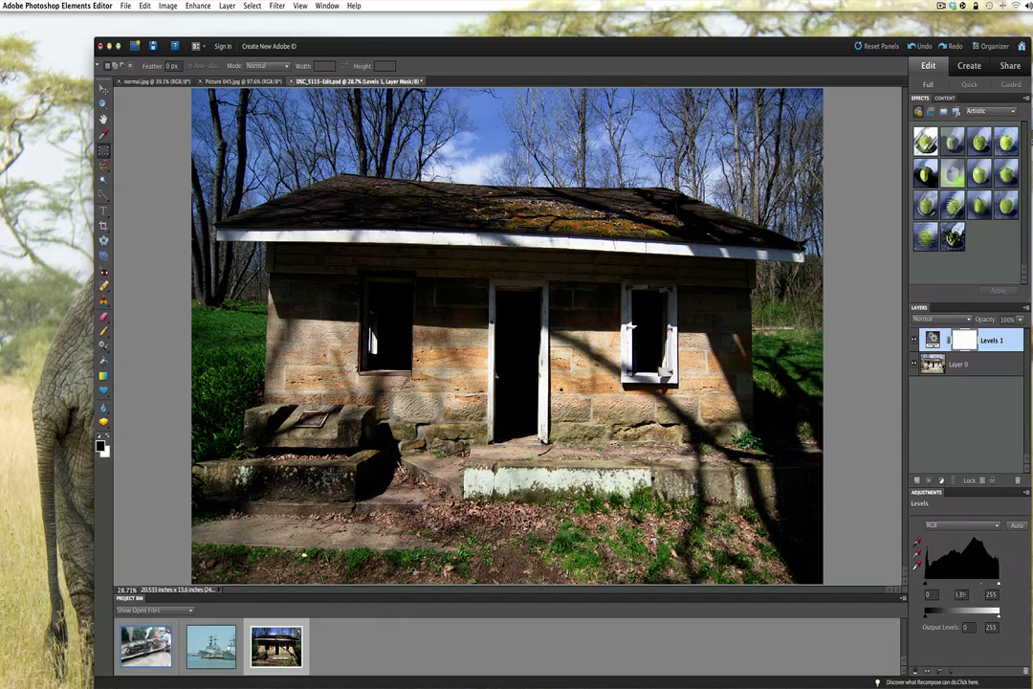
key("Tab")
Start a Save As copy of the darkened image in the Desktop HDR folder.
left_click(125, 5)
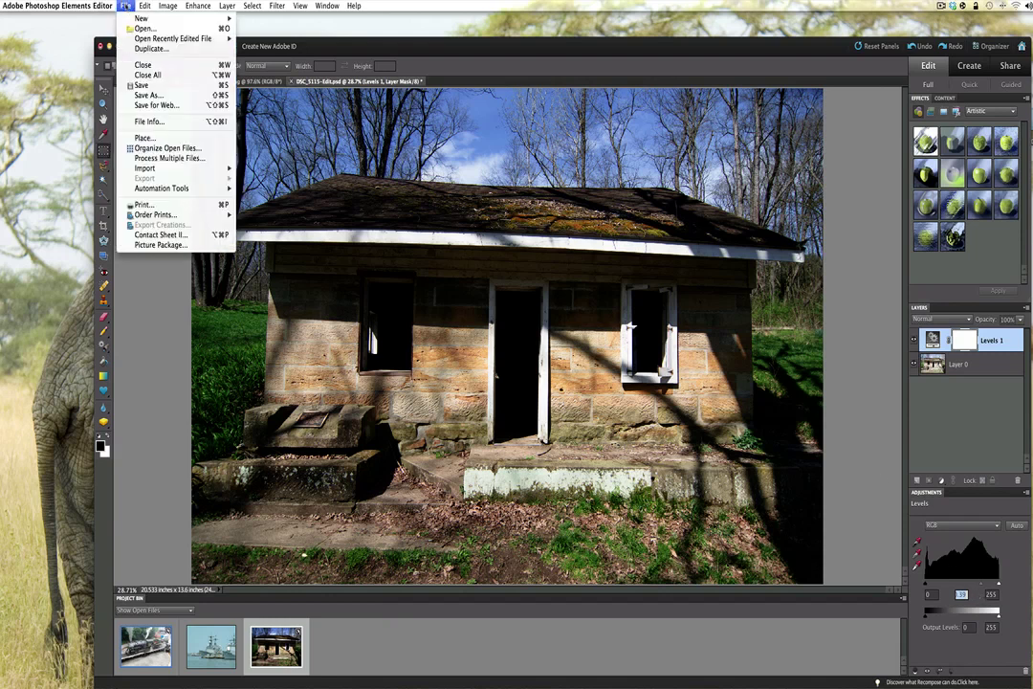
left_click(139, 97)
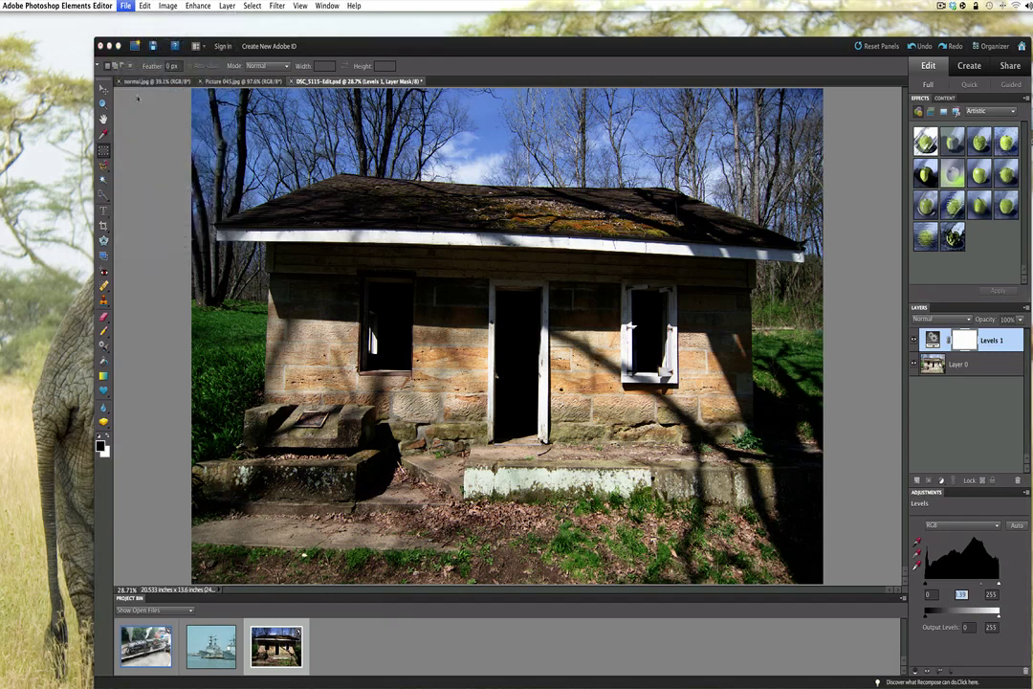
left_click_drag(470, 99, 467, 128)
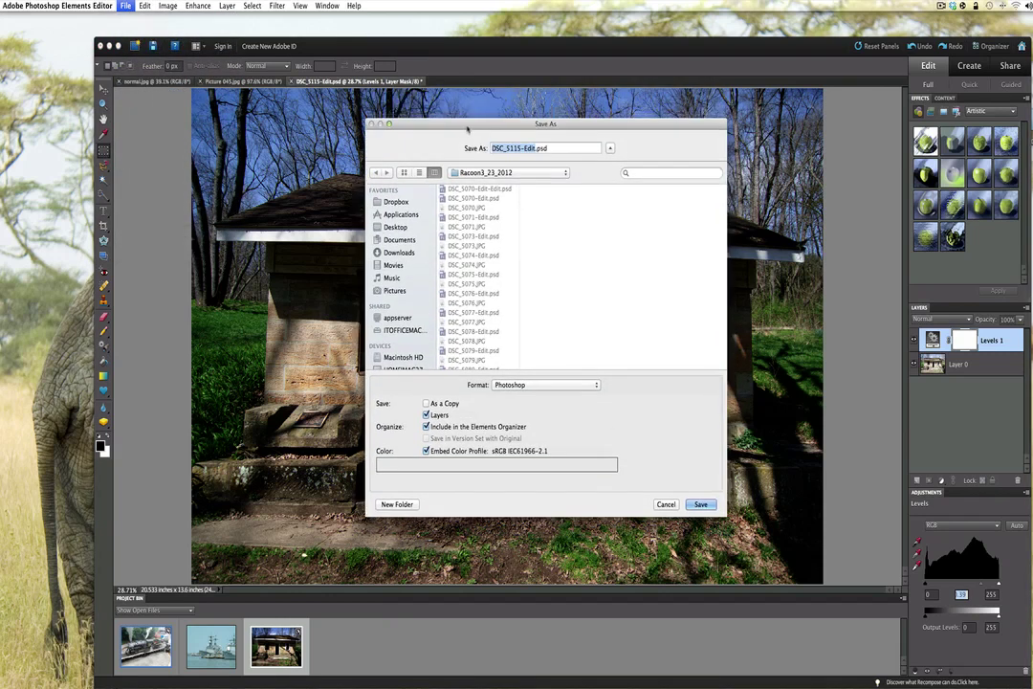
left_click(395, 228)
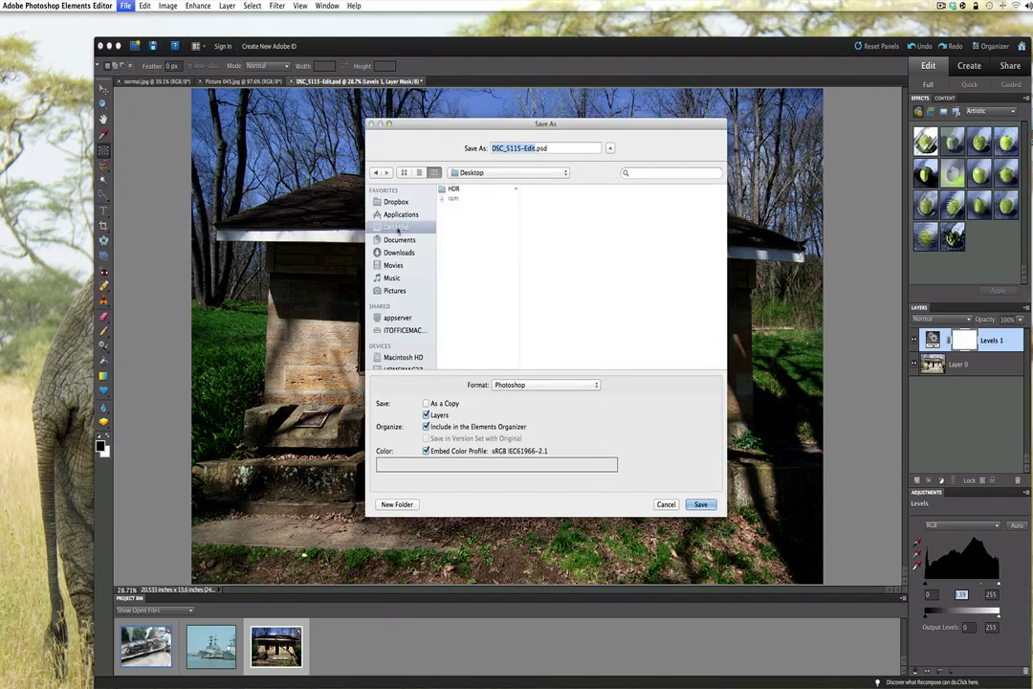
left_click(446, 191)
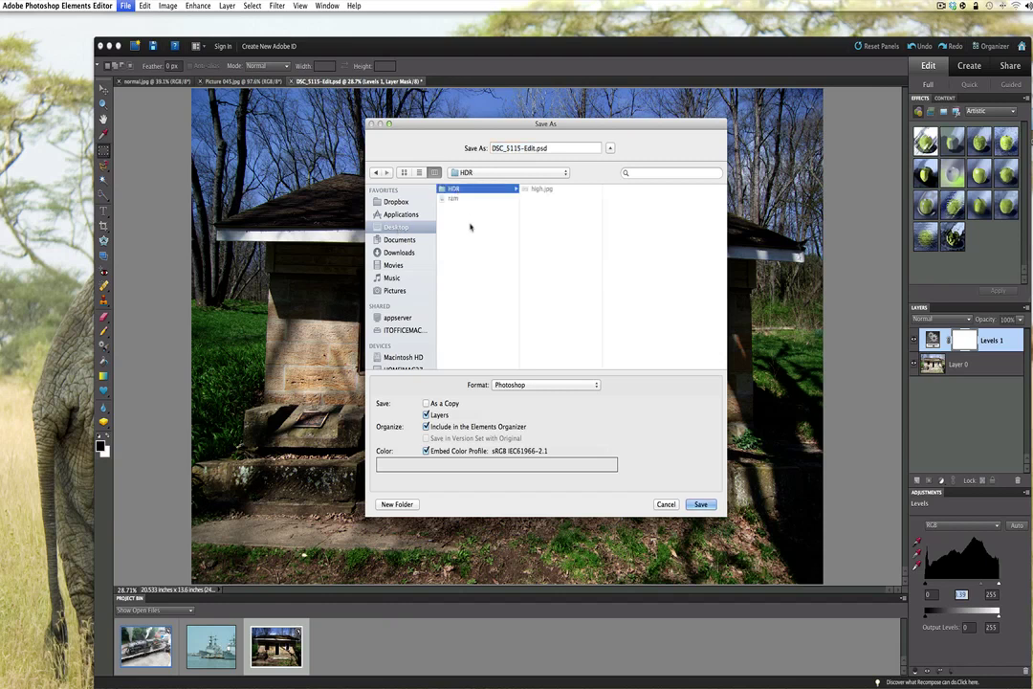
Save it as JPEG named low.jpg at Quality 12.
left_click(552, 384)
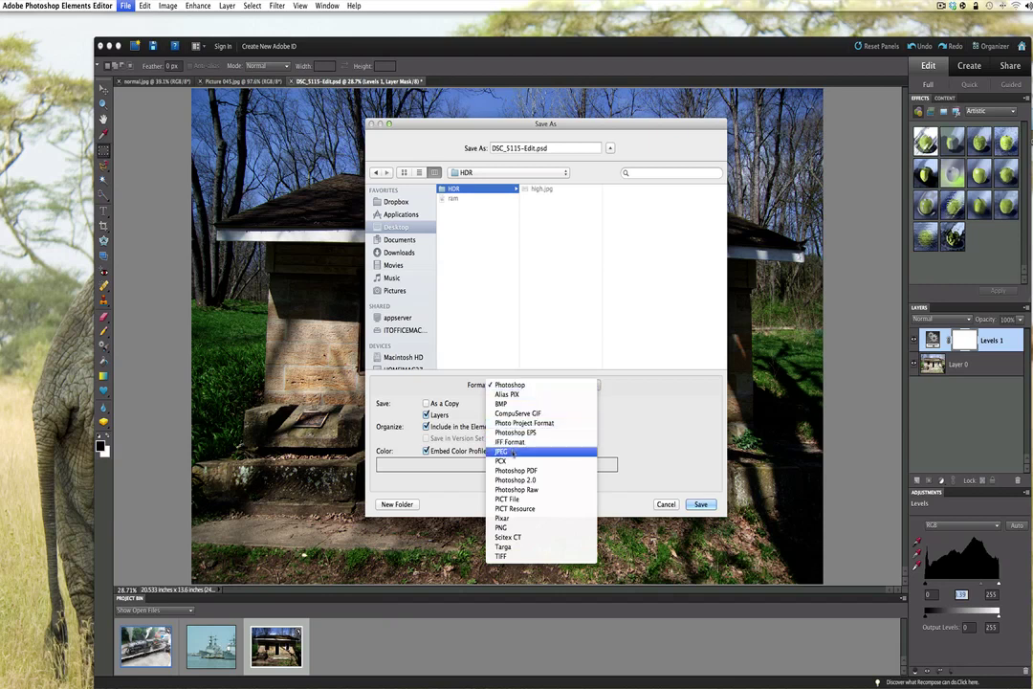
left_click(514, 452)
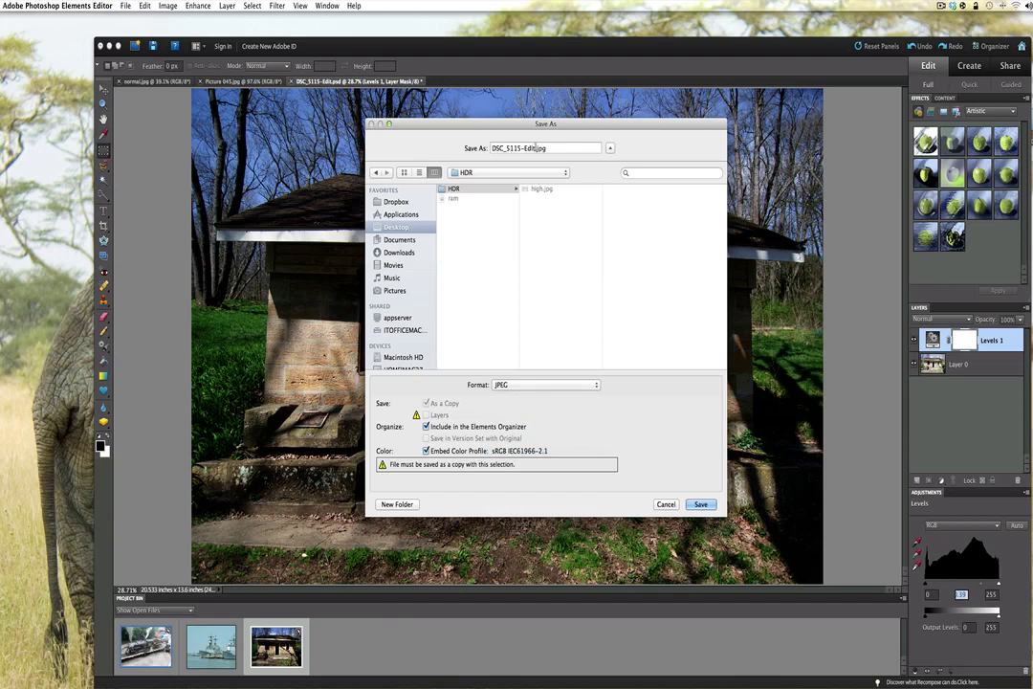
key("Tab")
type("low")
left_click(698, 503)
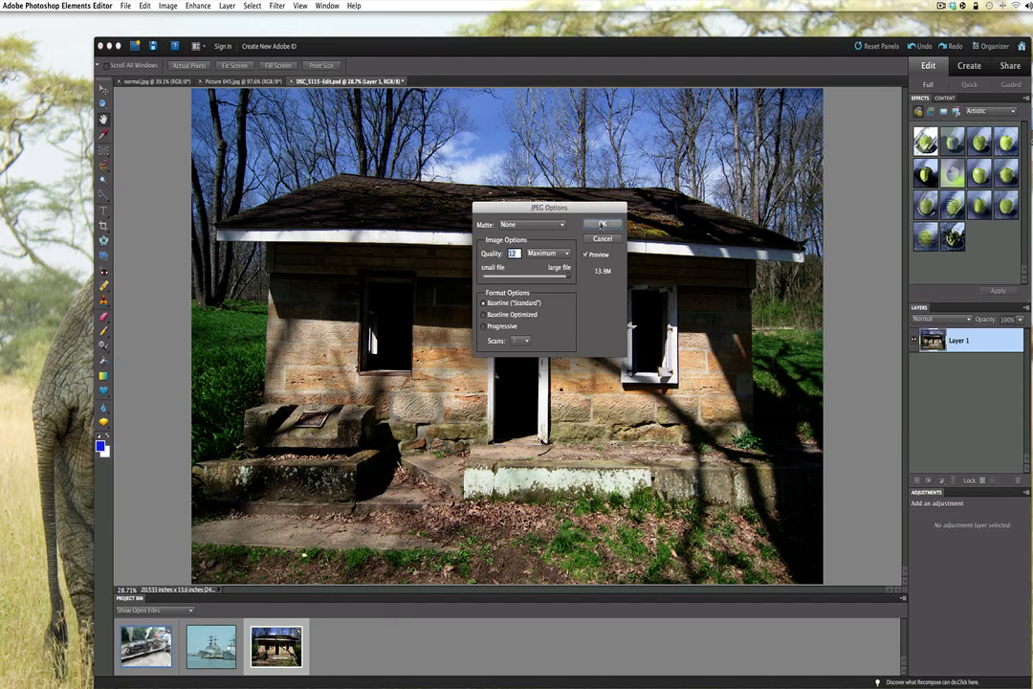
left_click(601, 224)
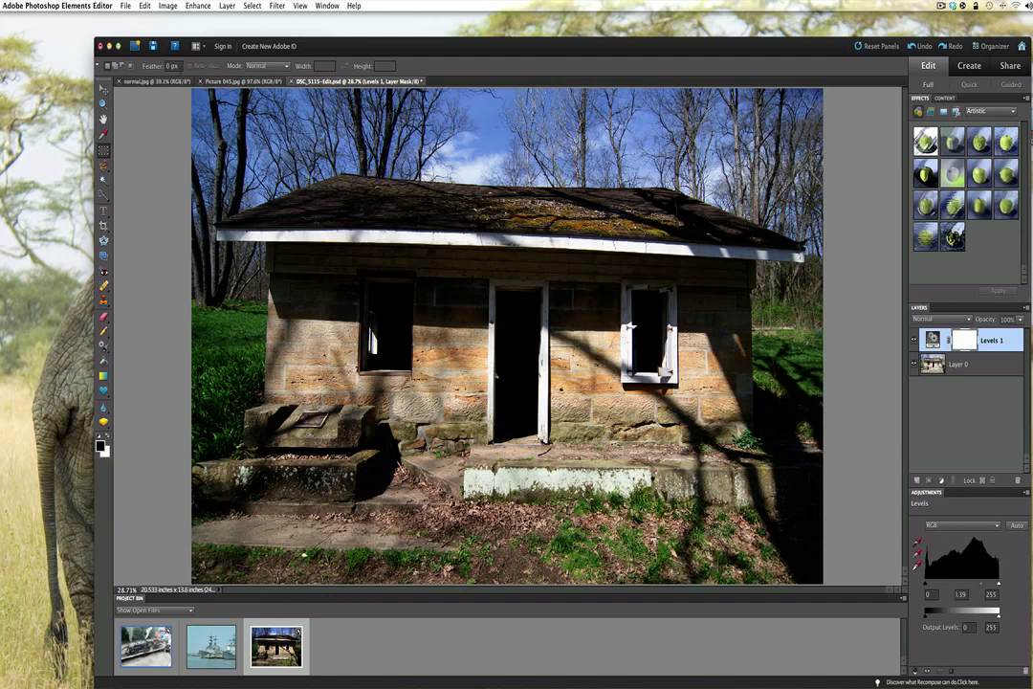
Use Edit > Revert to drop the Levels layer and restore DSC_5115-Edit.psd.
left_click(144, 5)
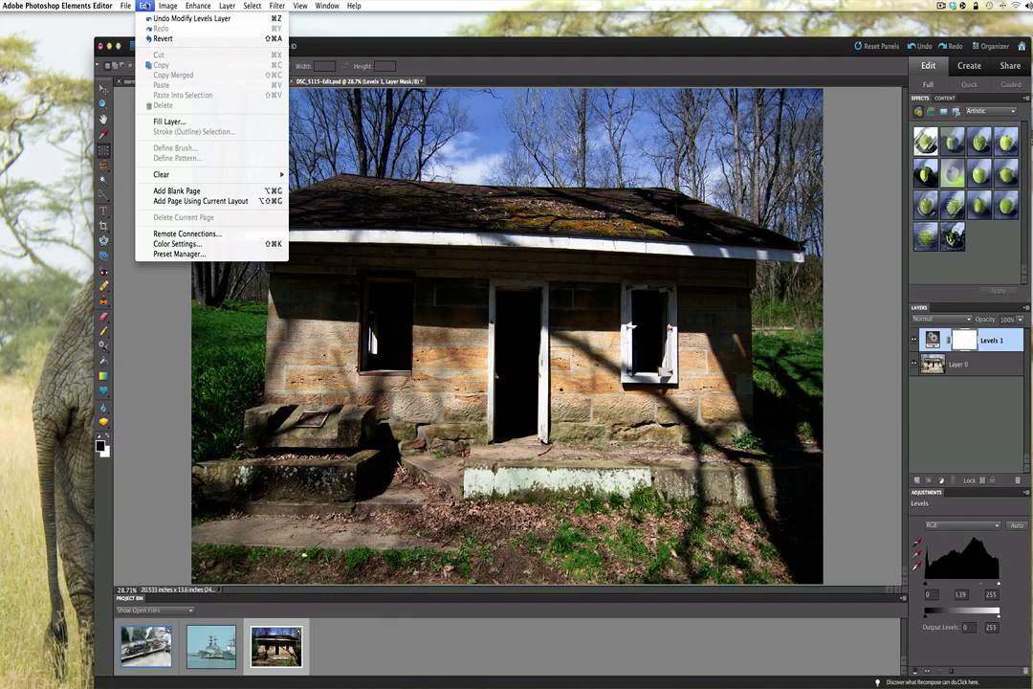
left_click(145, 6)
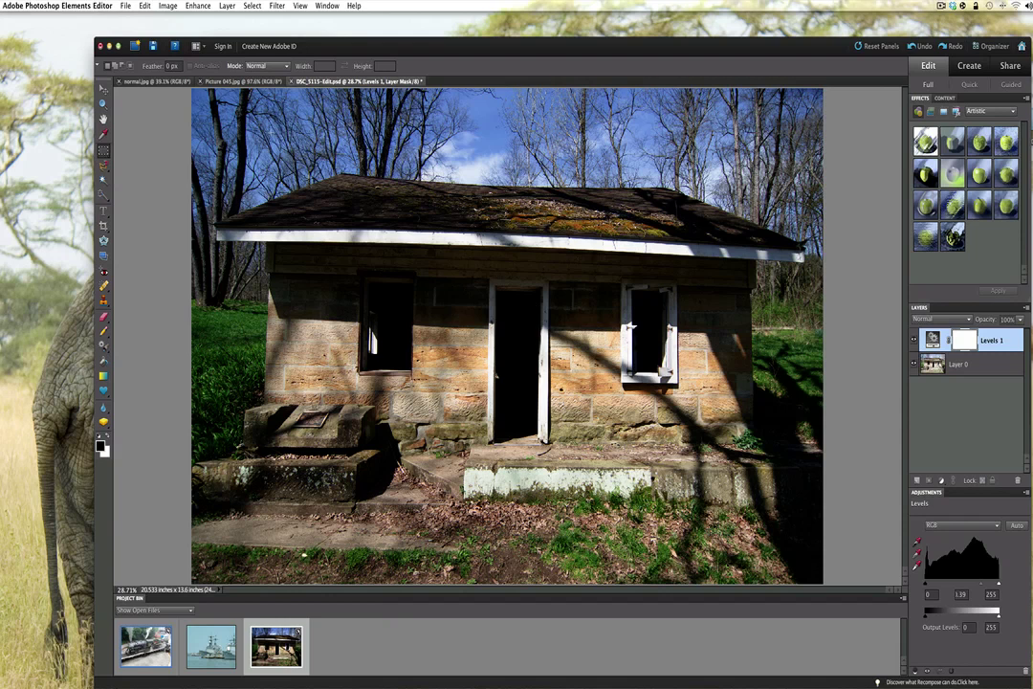
left_click(145, 5)
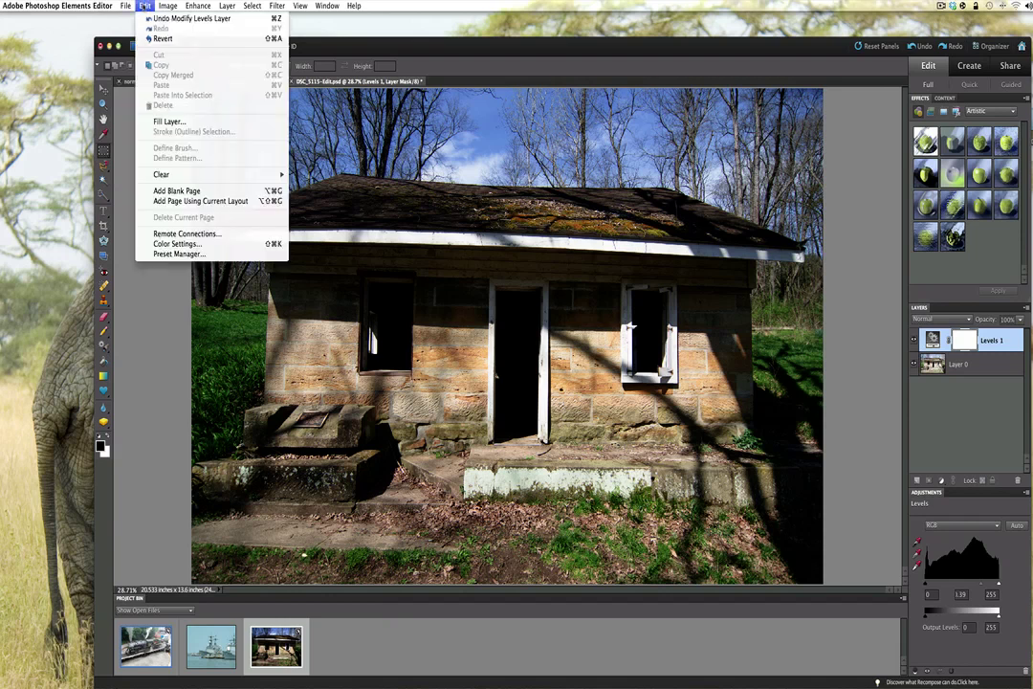
left_click(158, 38)
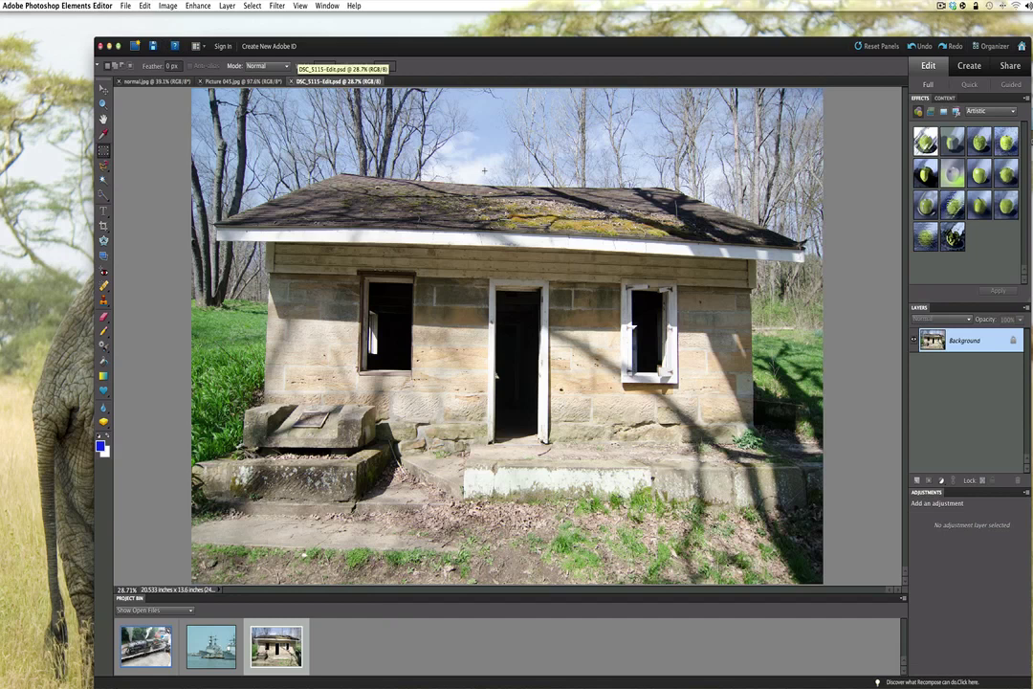
Start a Save As copy targeting the Desktop HDR folder.
left_click(127, 7)
left_click(130, 97)
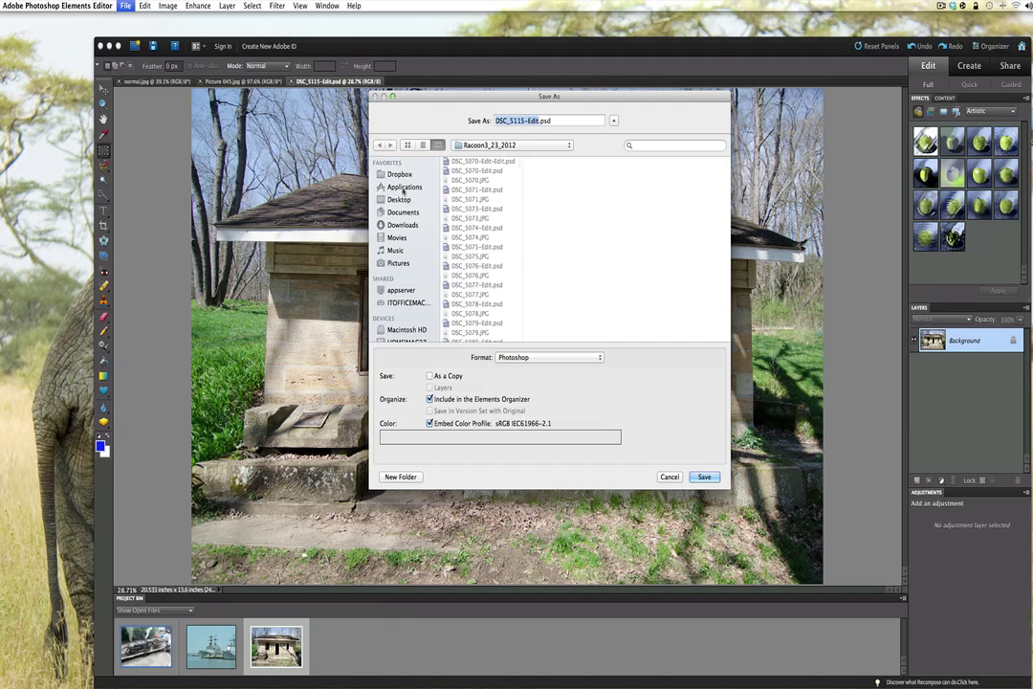
left_click(400, 199)
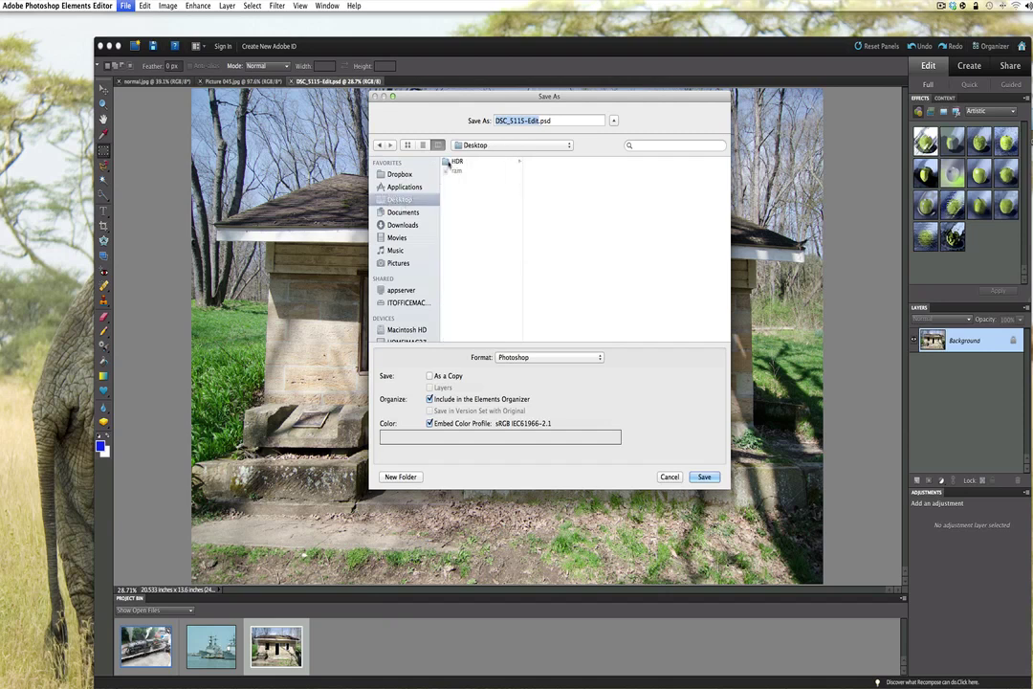
left_click(448, 161)
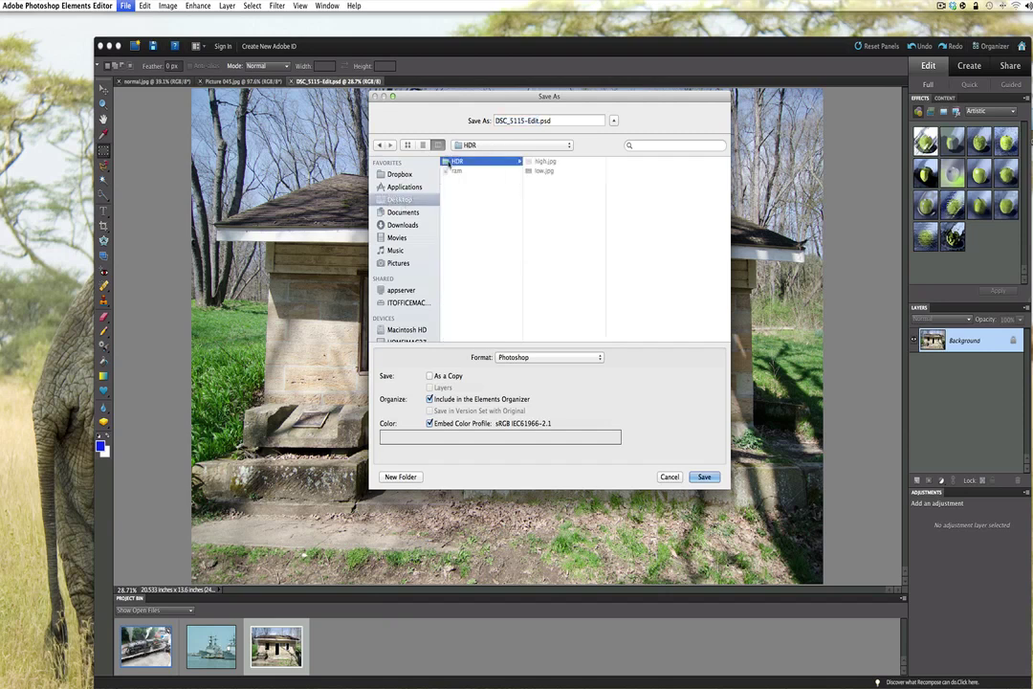
Save it as JPEG named normal.jpg at Quality 12.
left_click(546, 357)
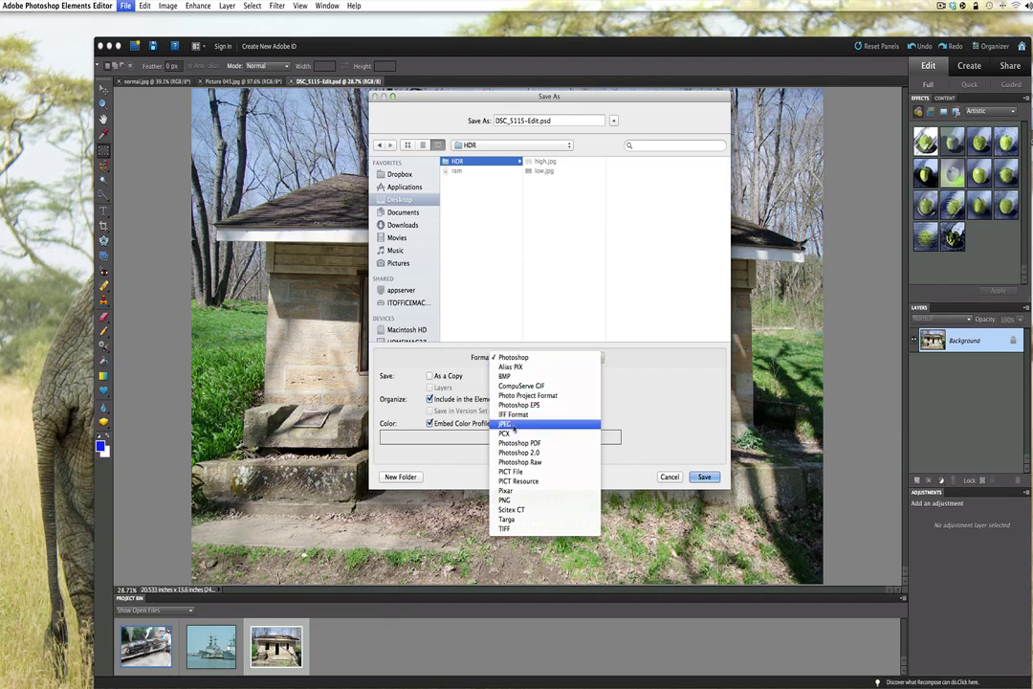
left_click(513, 427)
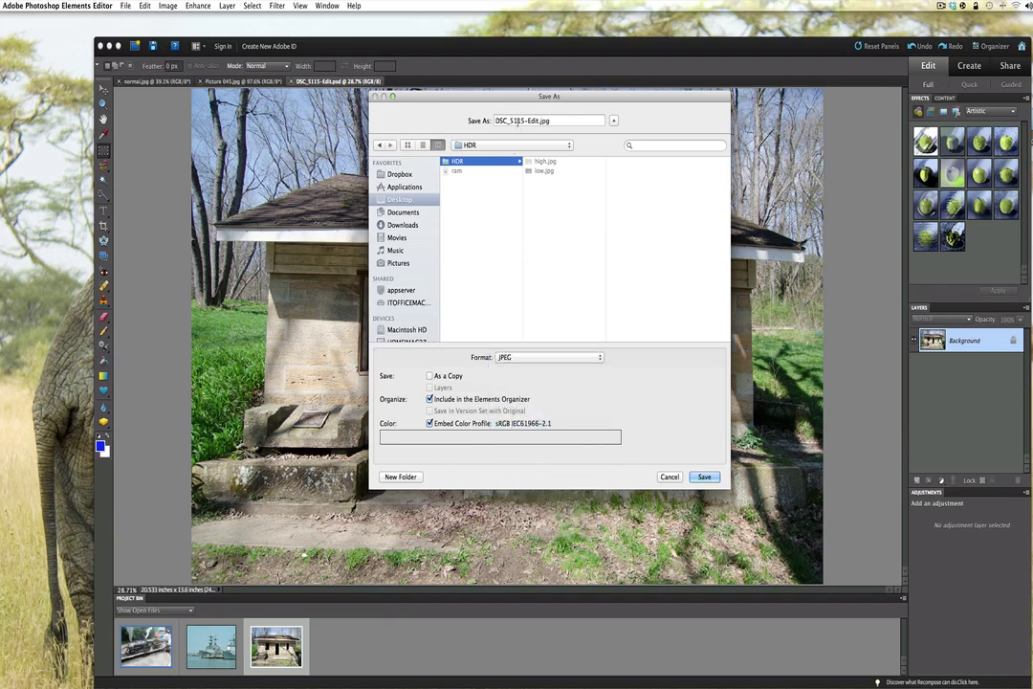
left_click(517, 121)
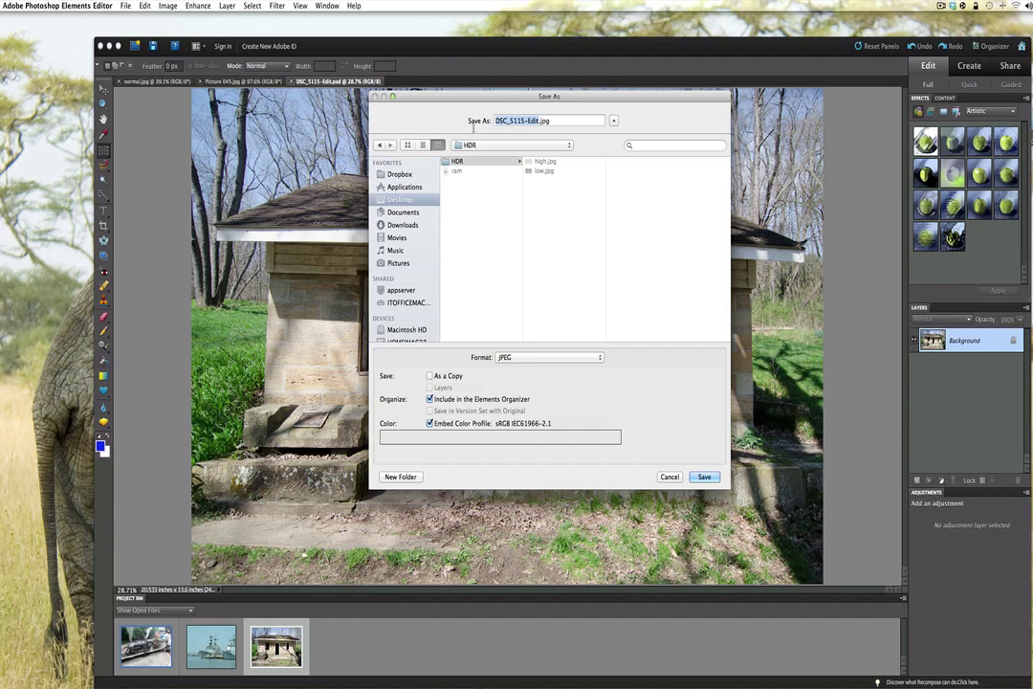
type("normal")
key("Return")
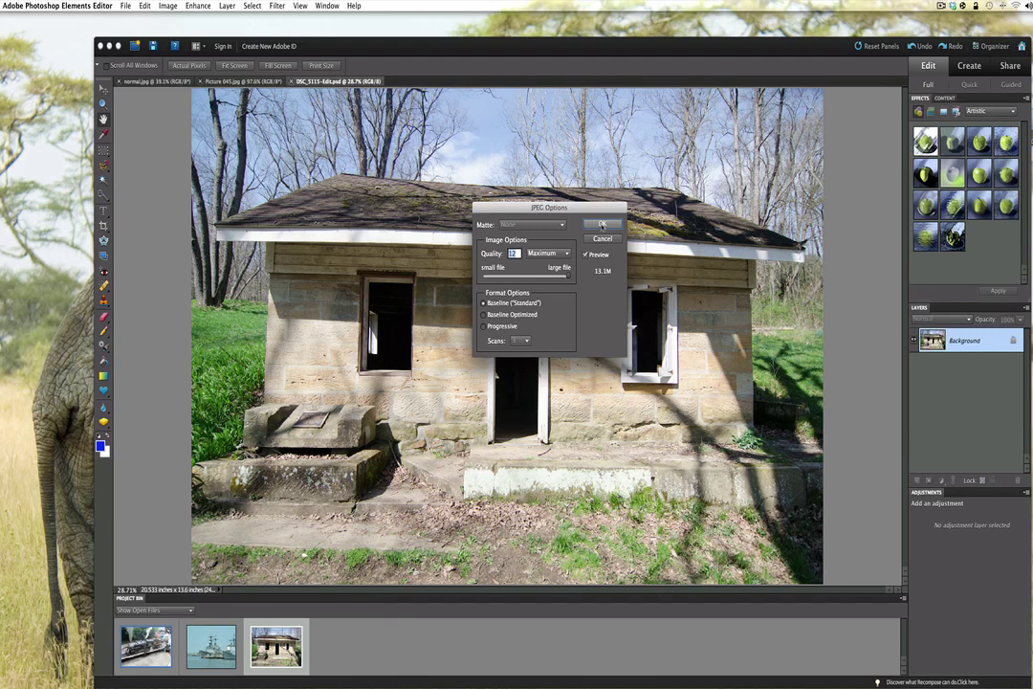
left_click(602, 224)
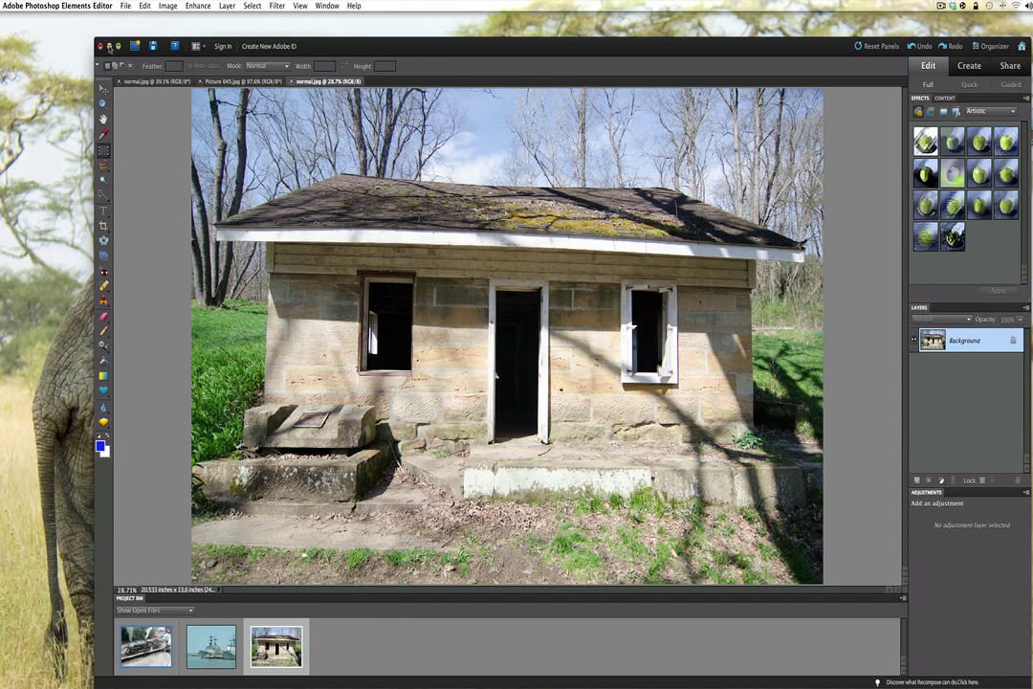
Minimize the editor, open the HDR folder, and select high.jpg, low.jpg and normal.jpg.
left_click(109, 45)
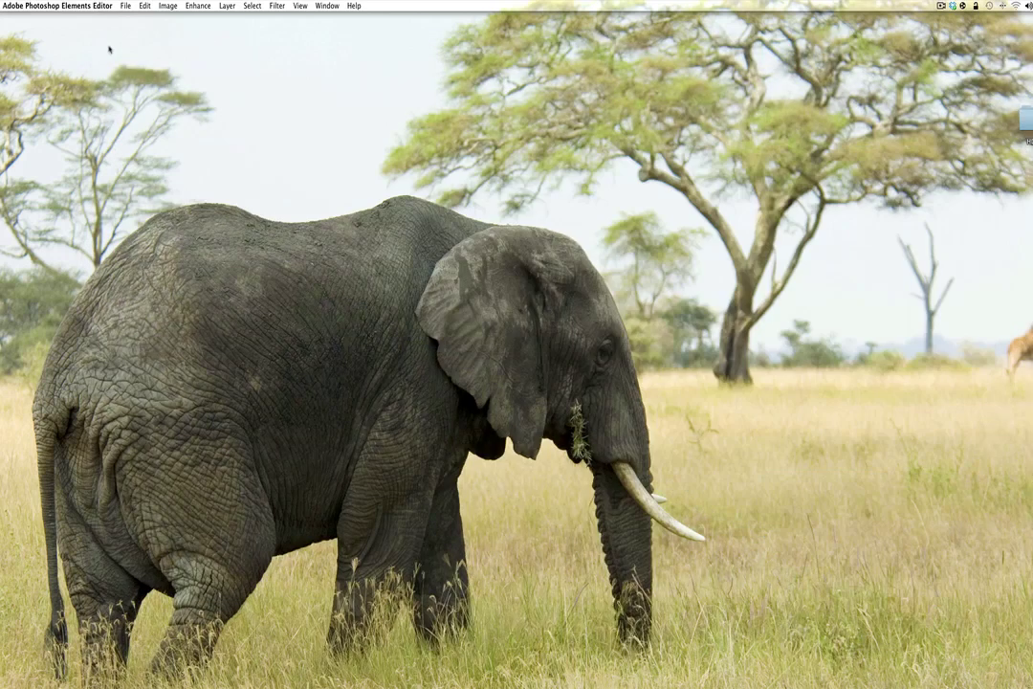
left_click_drag(1022, 120, 547, 243)
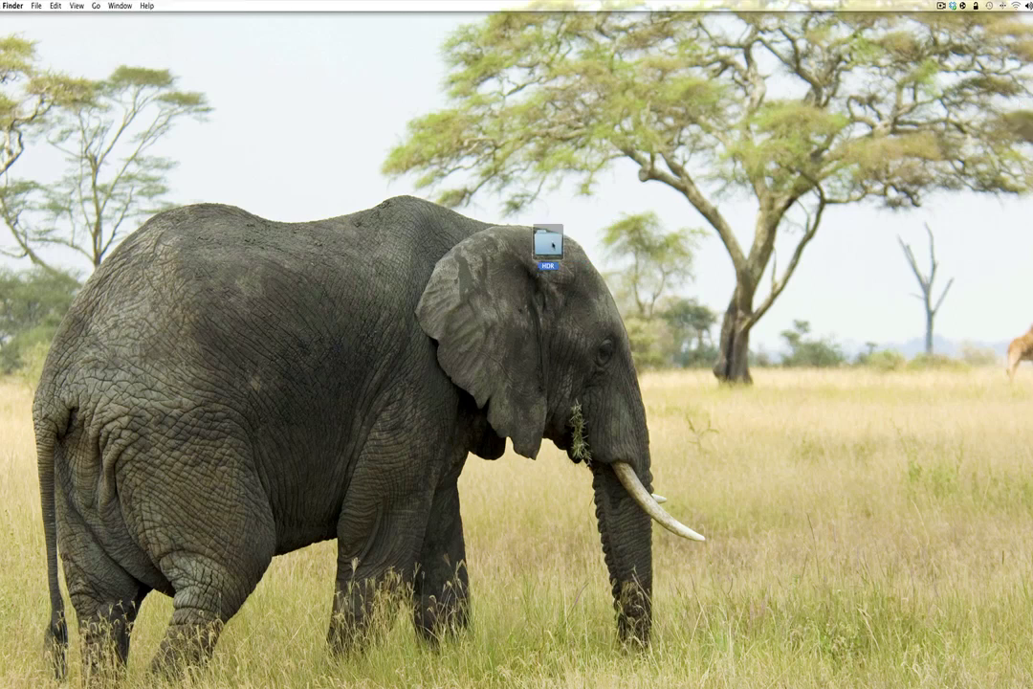
double_click(547, 243)
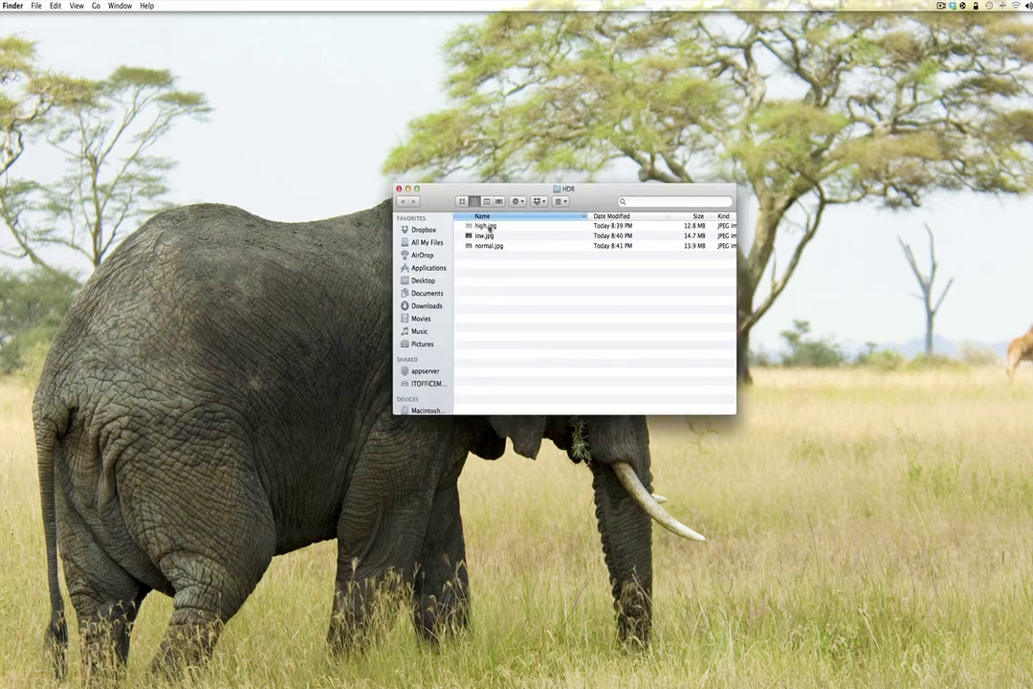
left_click(484, 226)
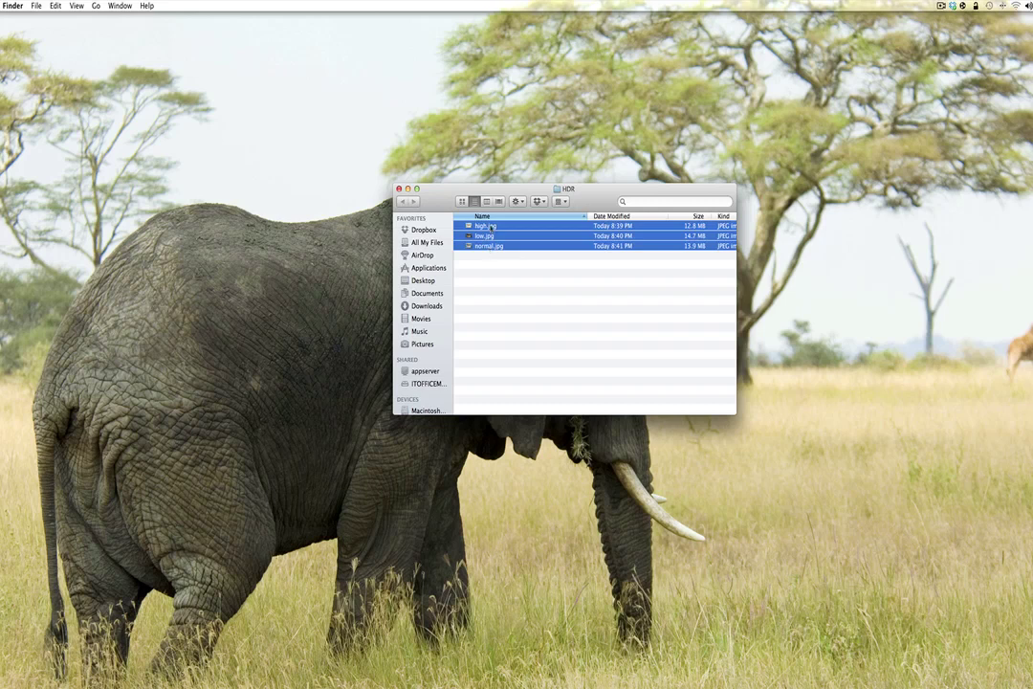
left_click(487, 288)
left_click(493, 226)
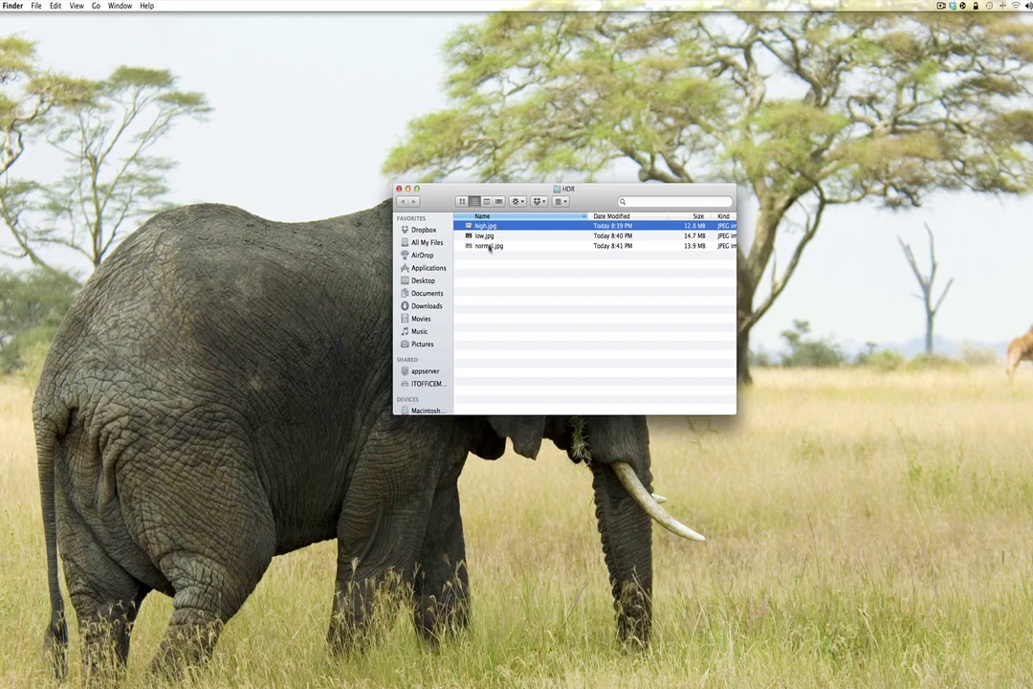
left_click(490, 248, "shift")
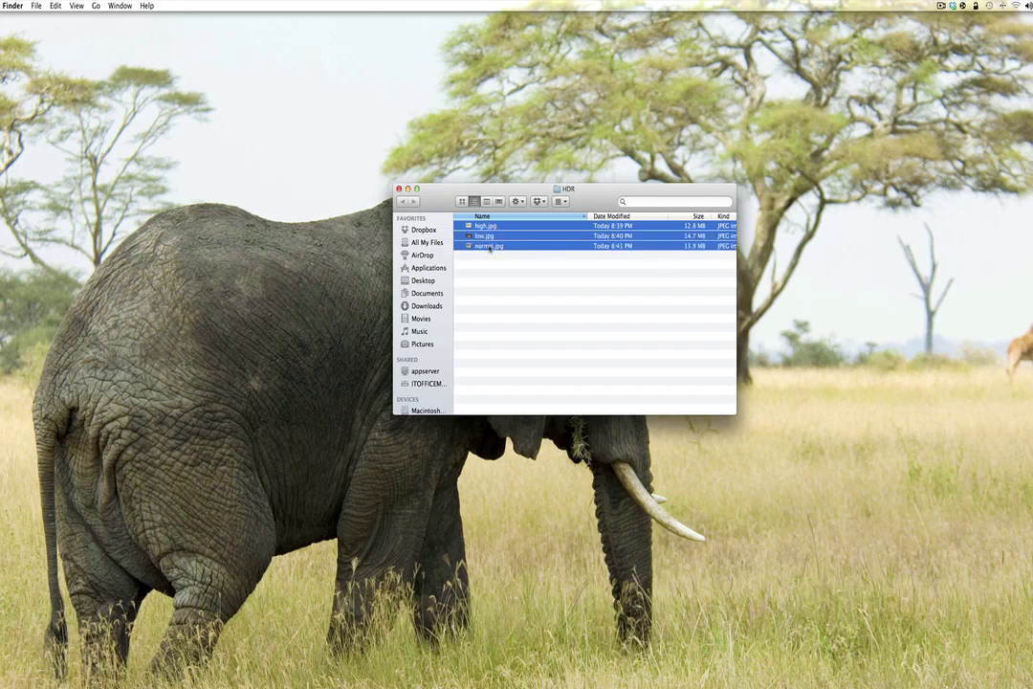
Open the three selected JPEGs with Photomatix Essentials via Open With.
right_click(490, 248)
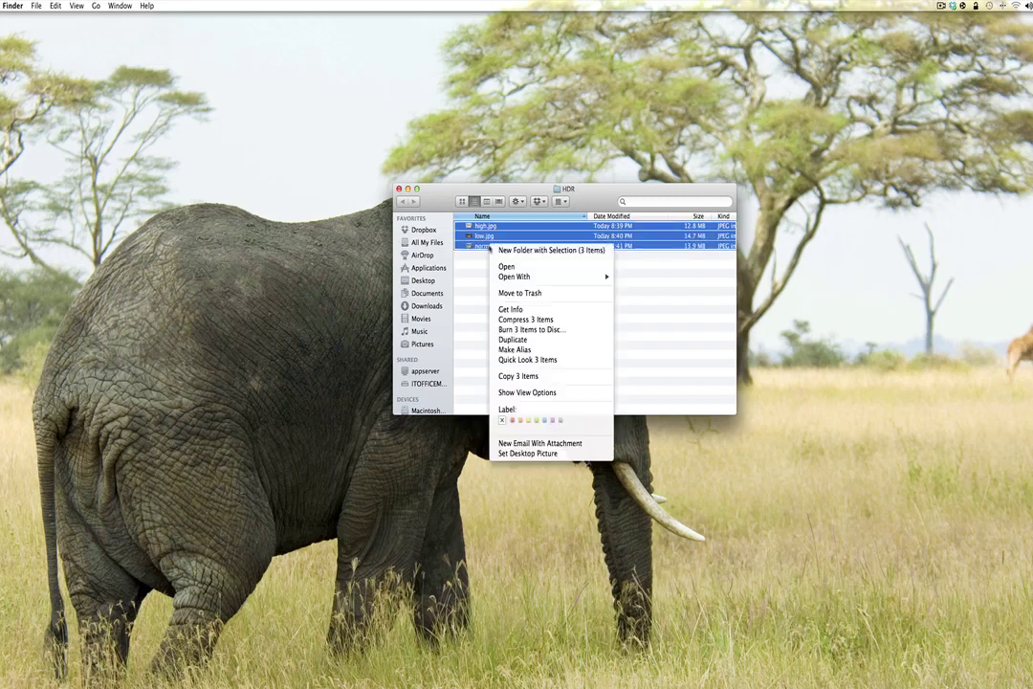
mouse_move(511, 276)
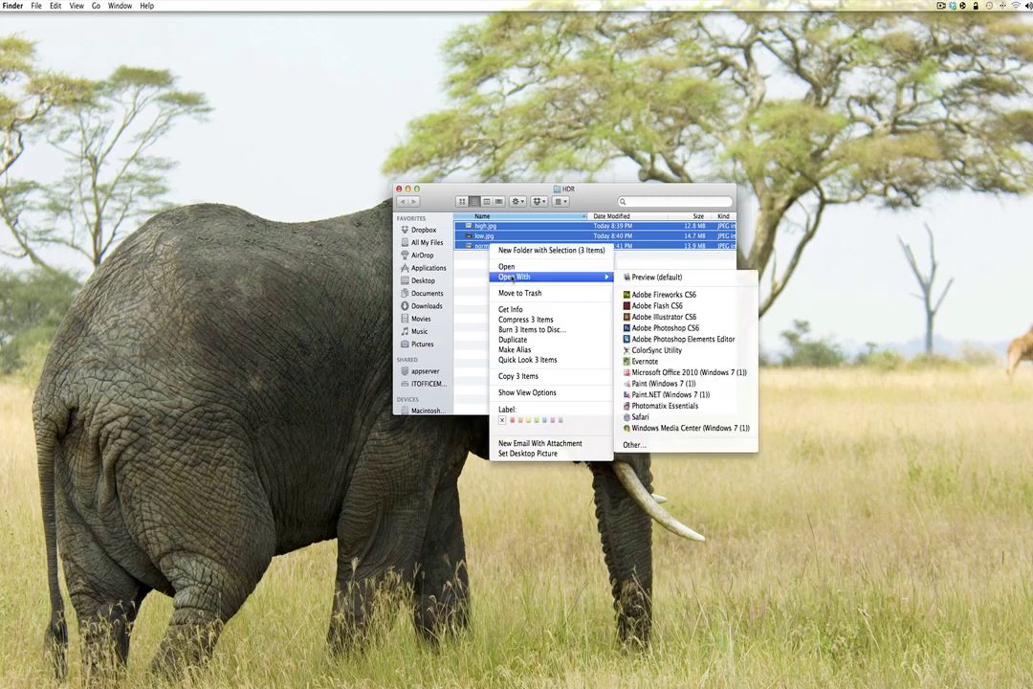
left_click(473, 275)
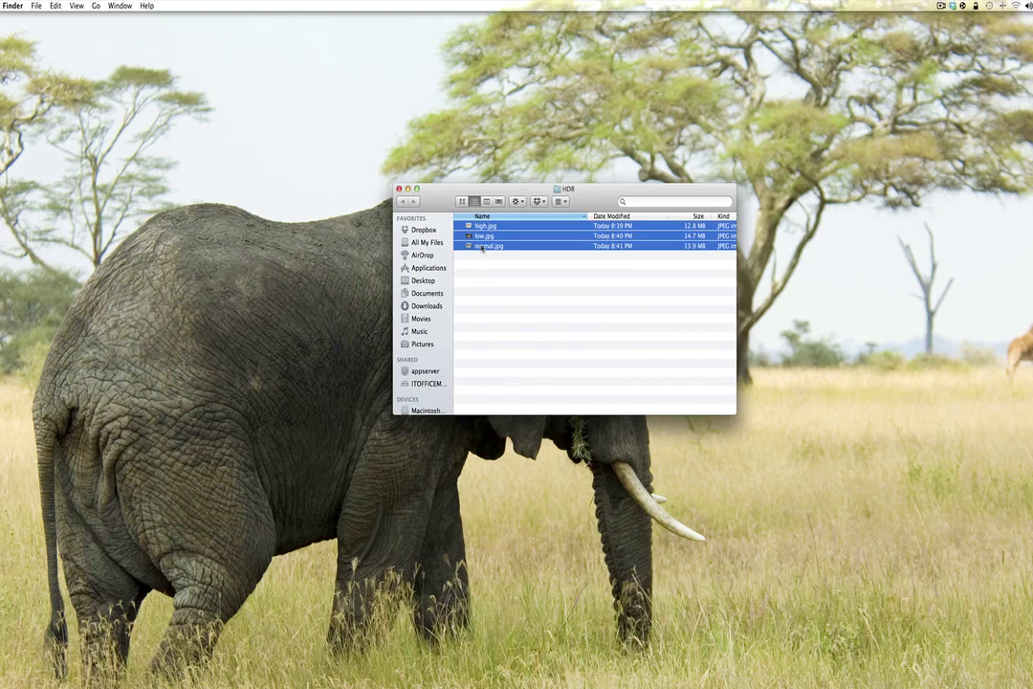
right_click(481, 247)
left_click(473, 277)
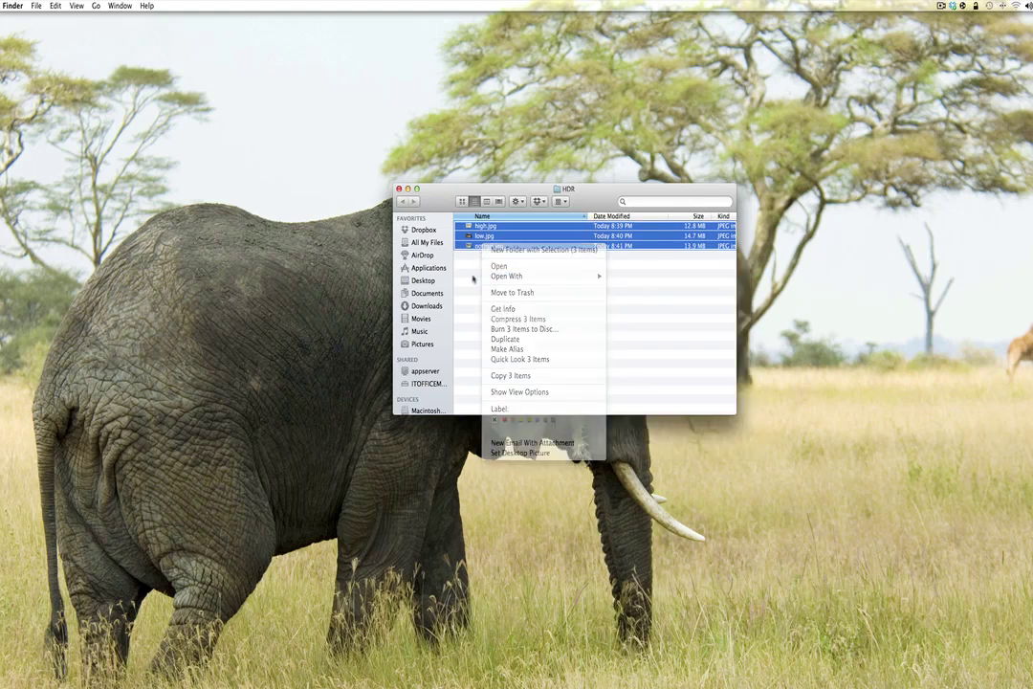
right_click(493, 246)
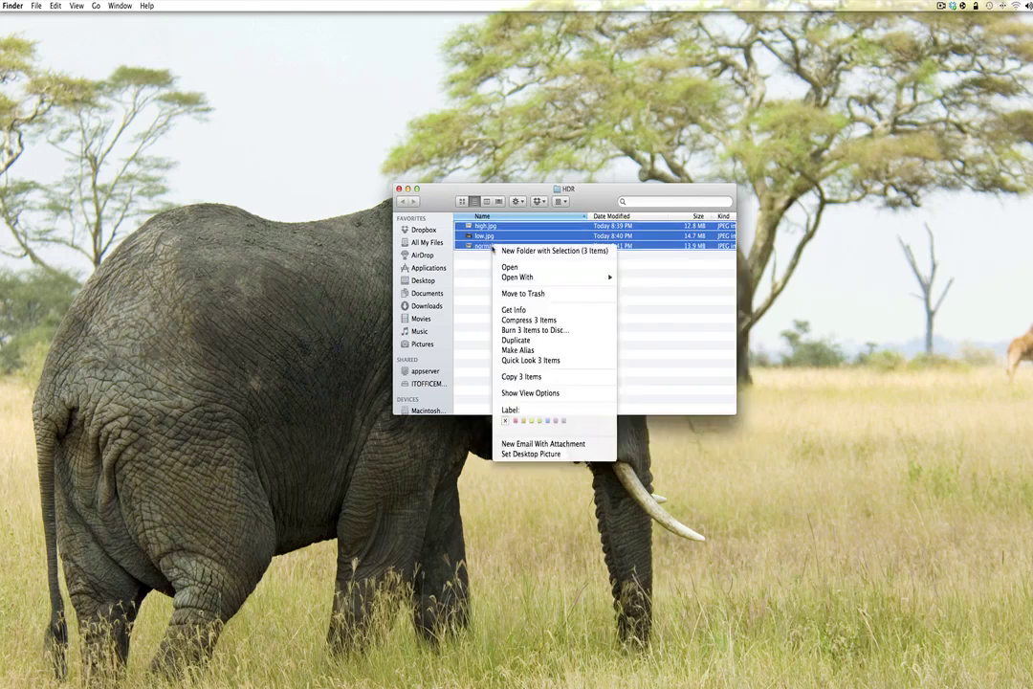
mouse_move(510, 277)
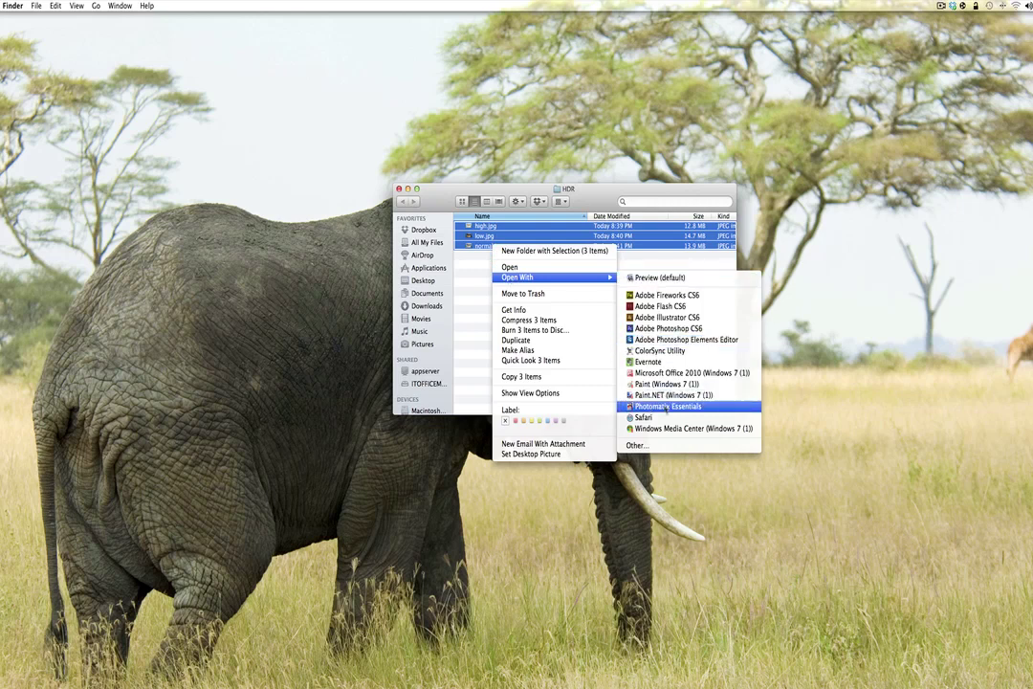
left_click(659, 405)
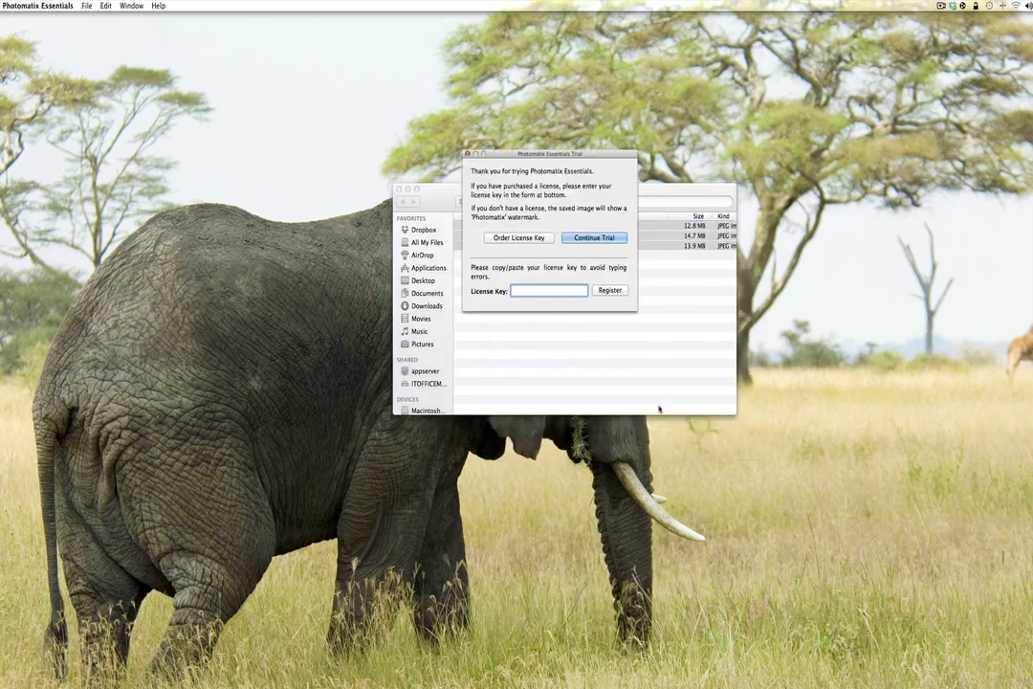
Continue the Photomatix trial and centre the Step 1: Load Bracketed Photos window.
left_click_drag(538, 153, 537, 191)
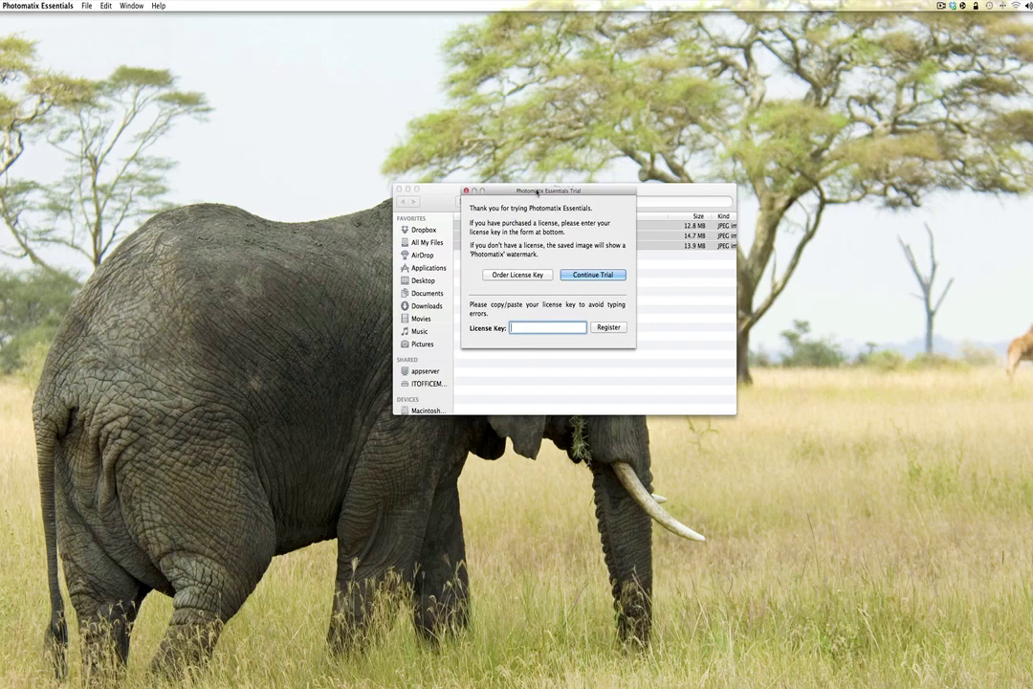
left_click_drag(537, 193, 536, 193)
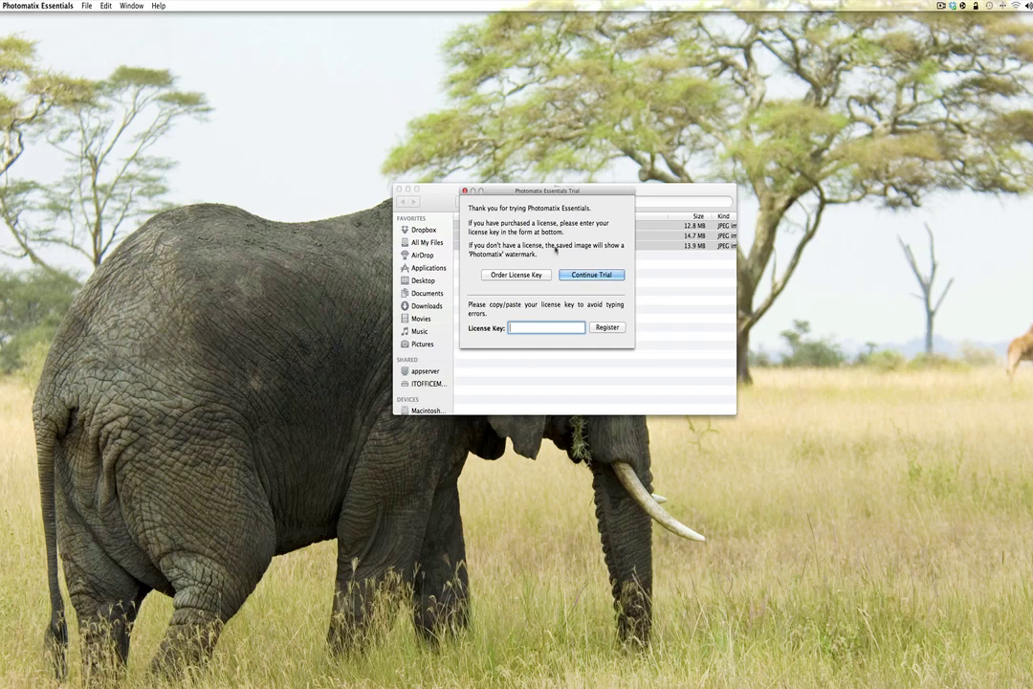
left_click(586, 276)
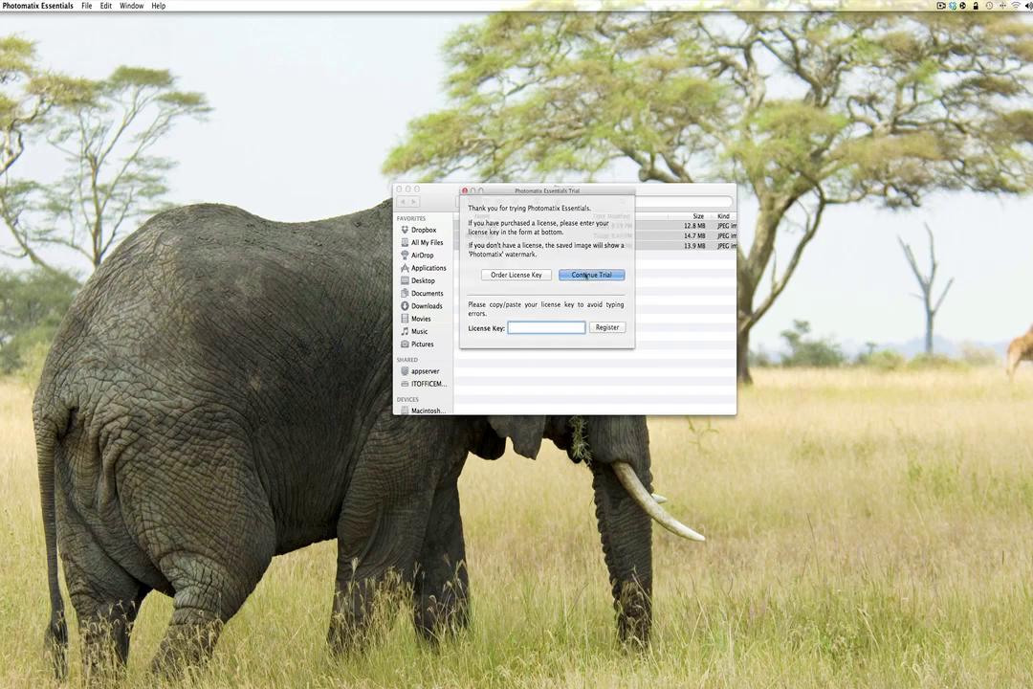
left_click_drag(235, 449, 571, 164)
Browse to the HDR folder and select all three exposures together for loading.
left_click(442, 239)
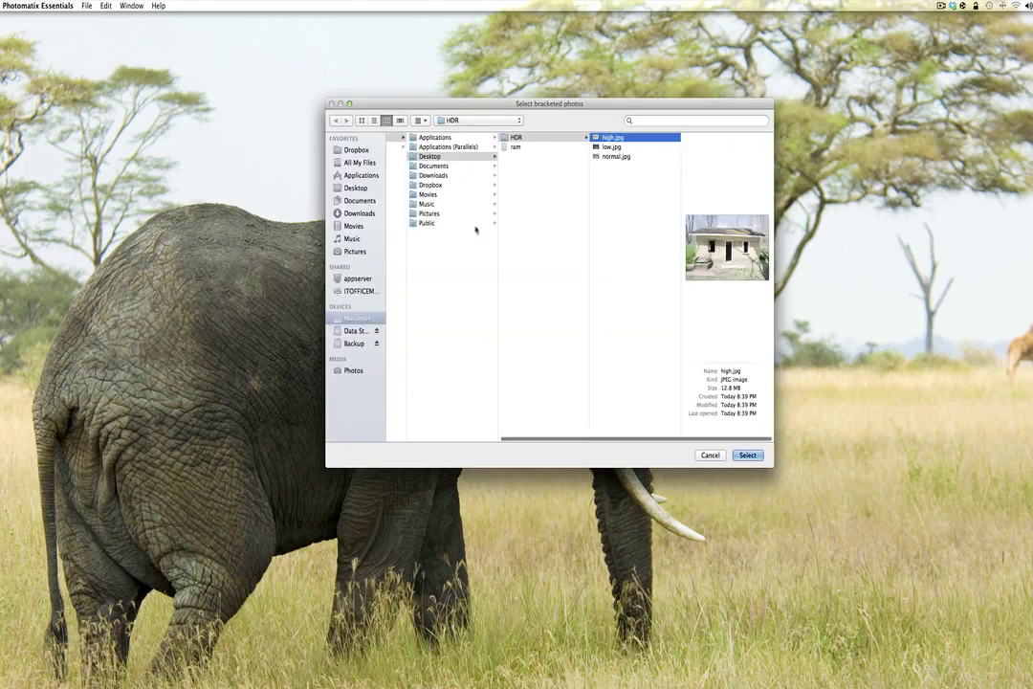
left_click(613, 157, "shift")
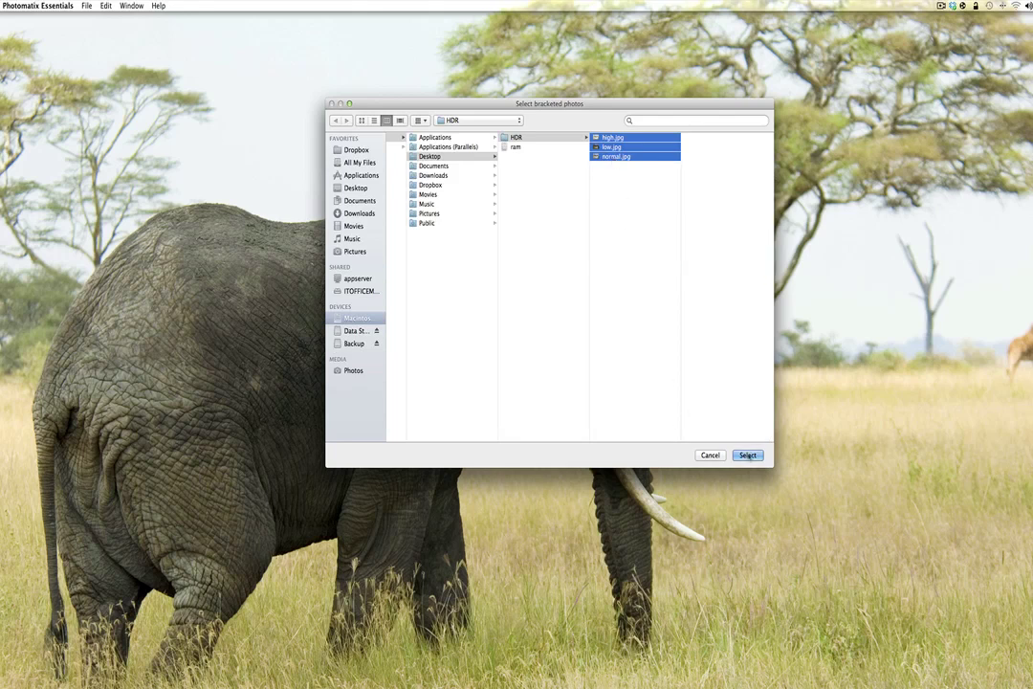
left_click(747, 456)
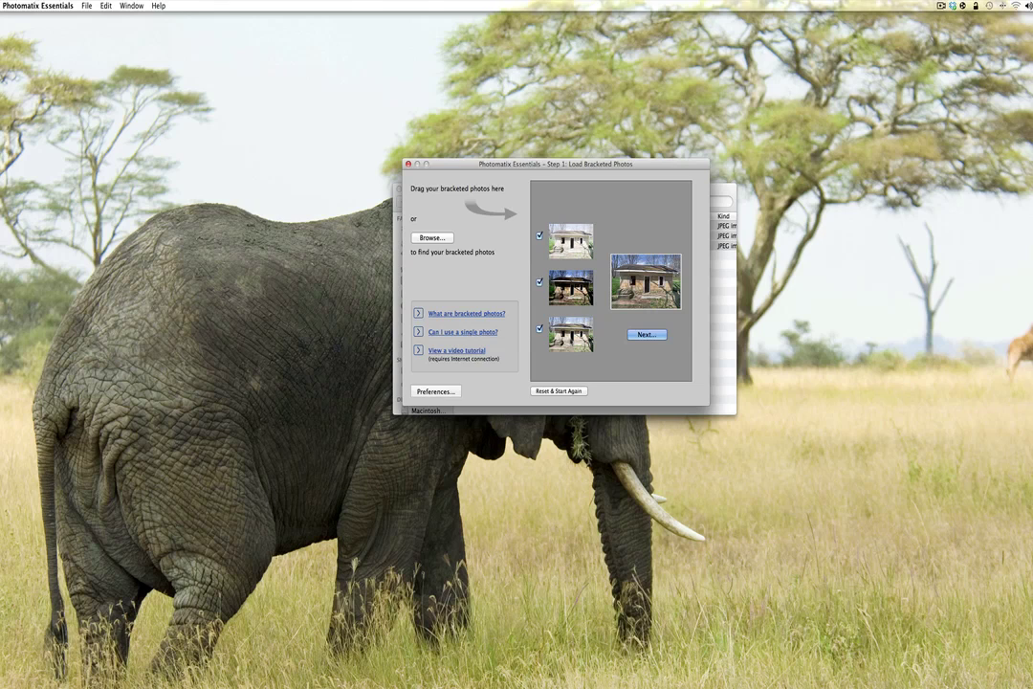
Proceed to merging, decline ghost removal, and reach Step 2 with Exposure Fusion.
key("Return")
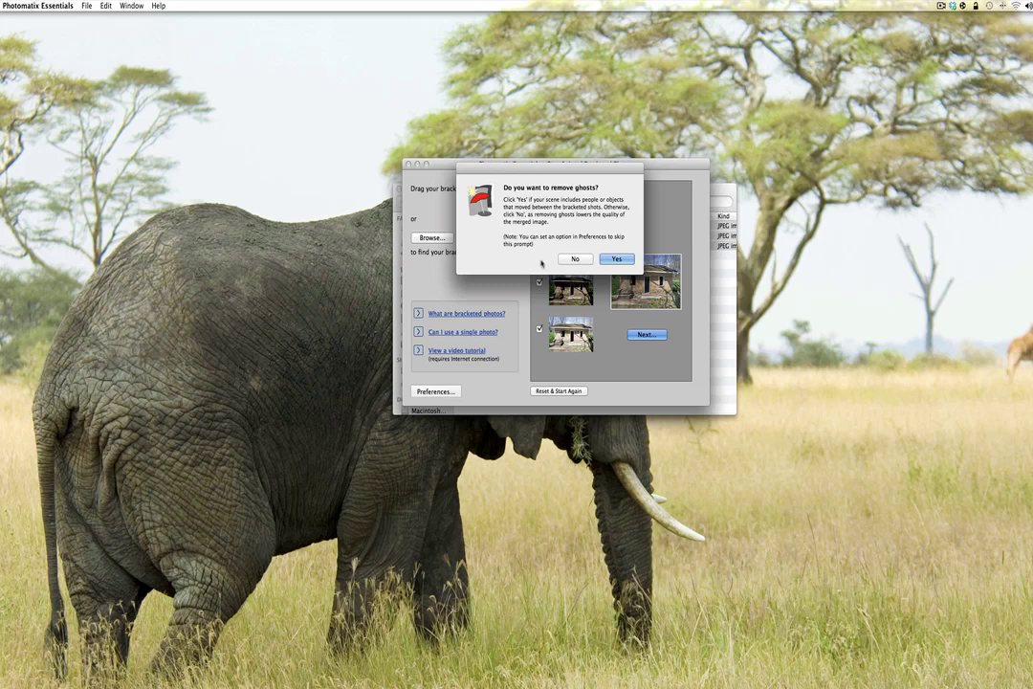
left_click(570, 260)
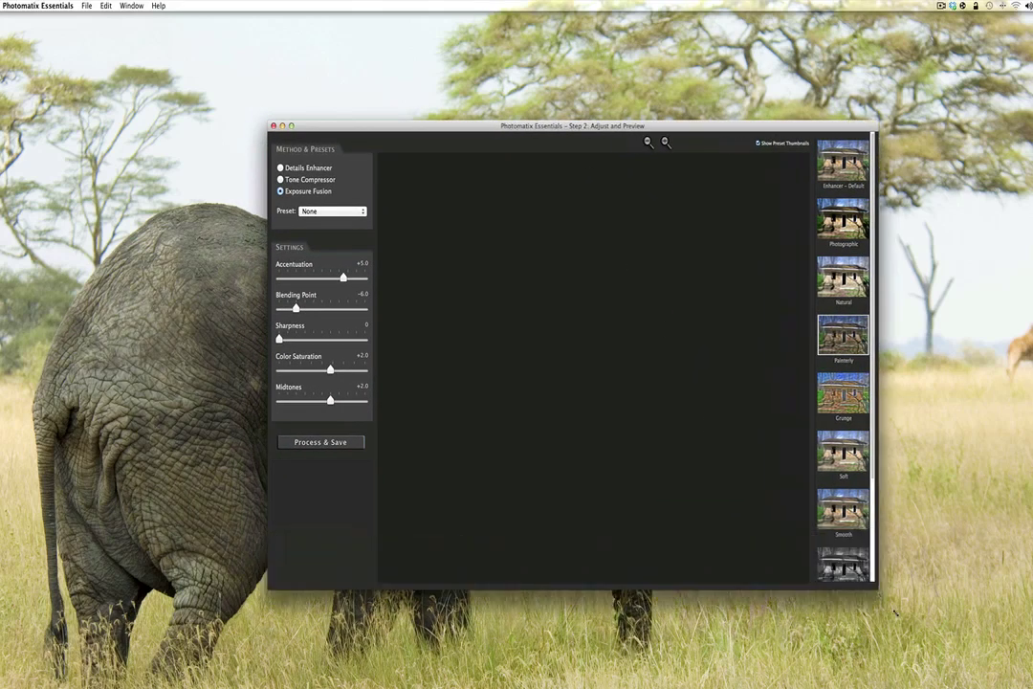
Rearrange the windows to show the merged house with the Natural Exposure Fusion preset, Sharpness 2.0.
left_click_drag(600, 128, 567, 100)
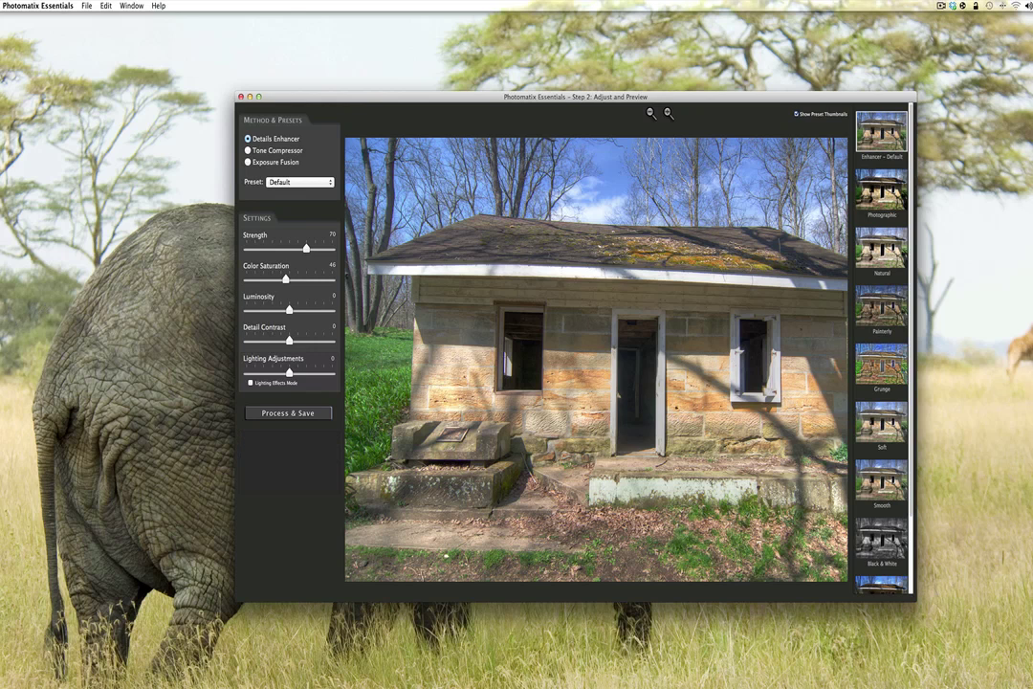
key("super+Tab")
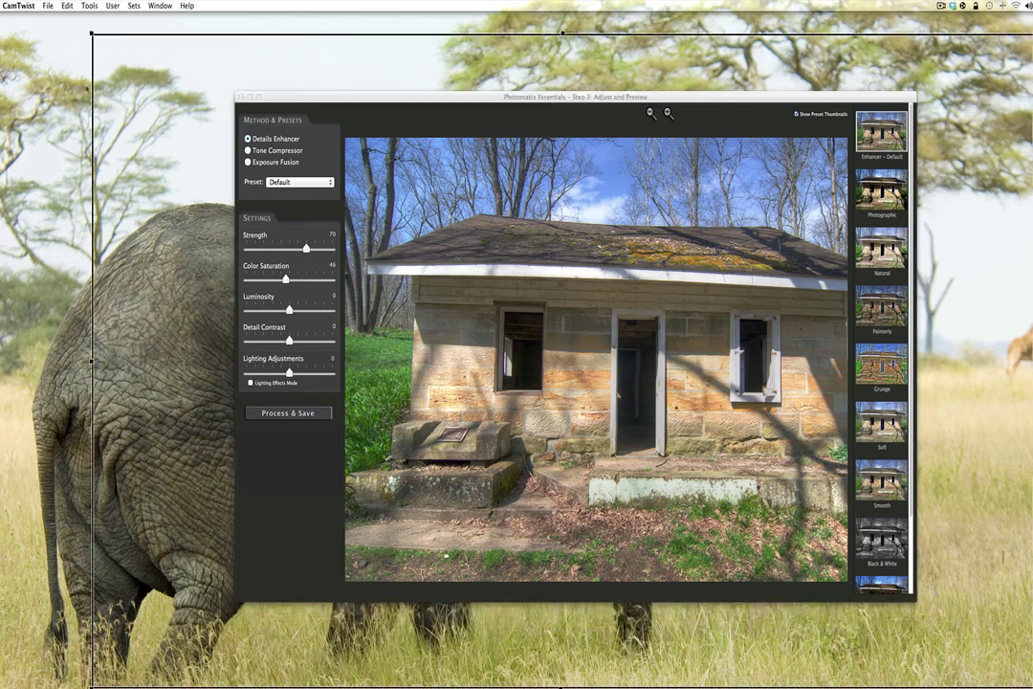
left_click_drag(91, 35, 231, 88)
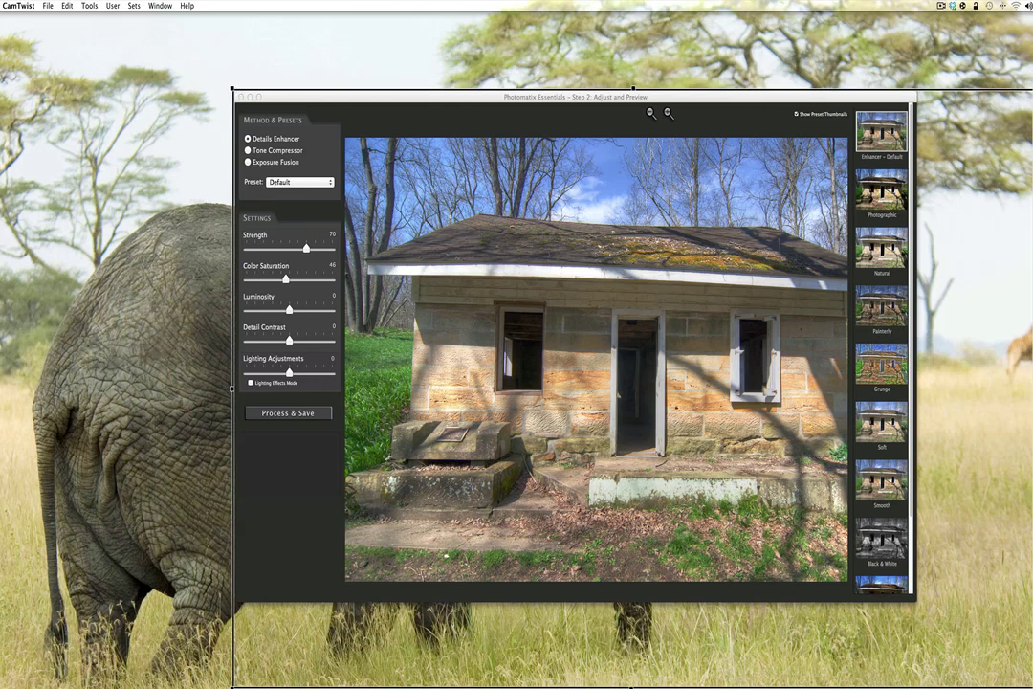
left_click_drag(1028, 684, 920, 602)
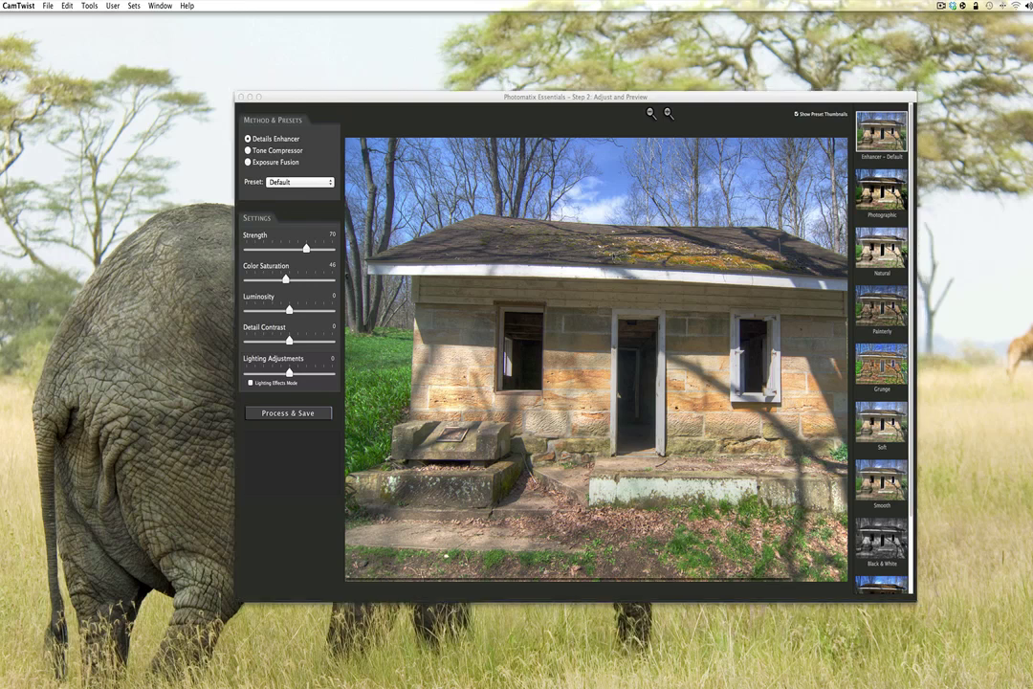
left_click(740, 153)
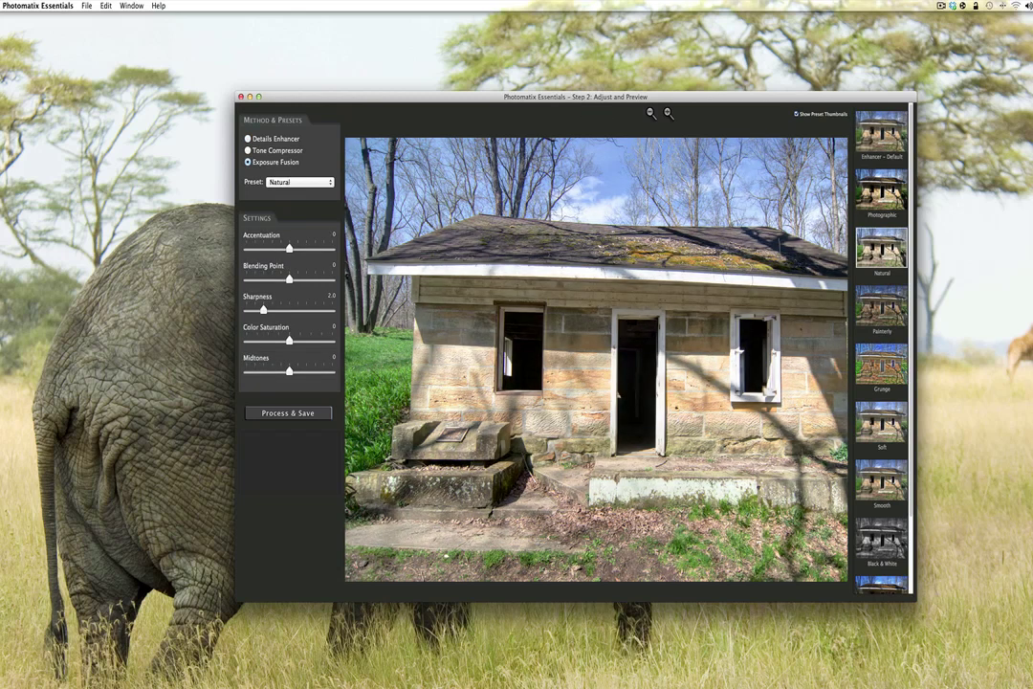
Apply the Grunge preset and ease Color Saturation down to 79.
left_click(881, 364)
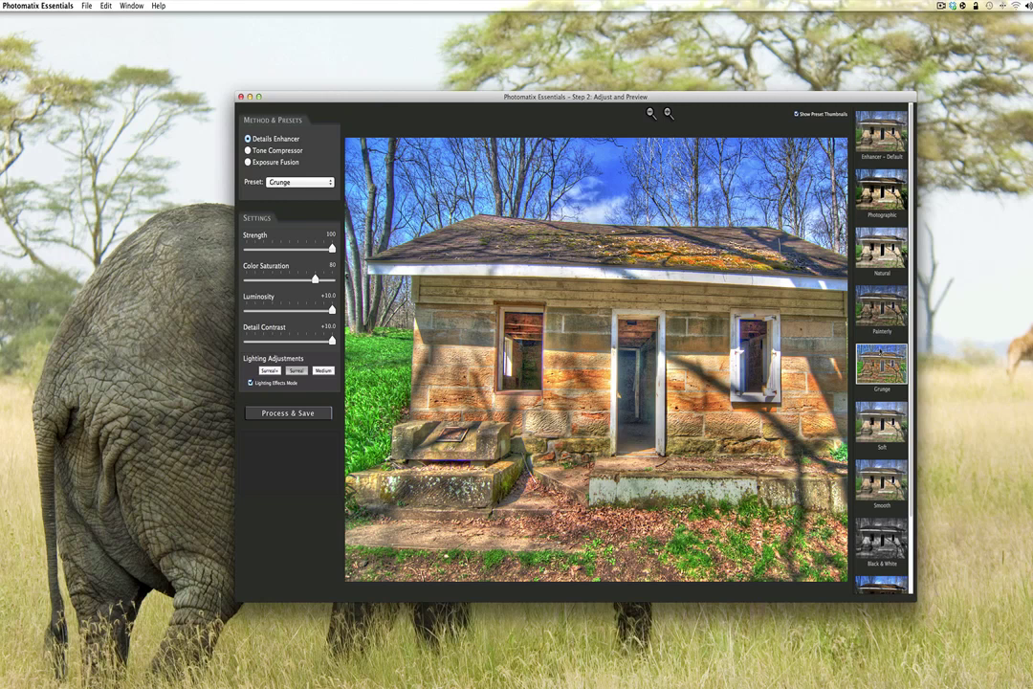
mouse_move(315, 281)
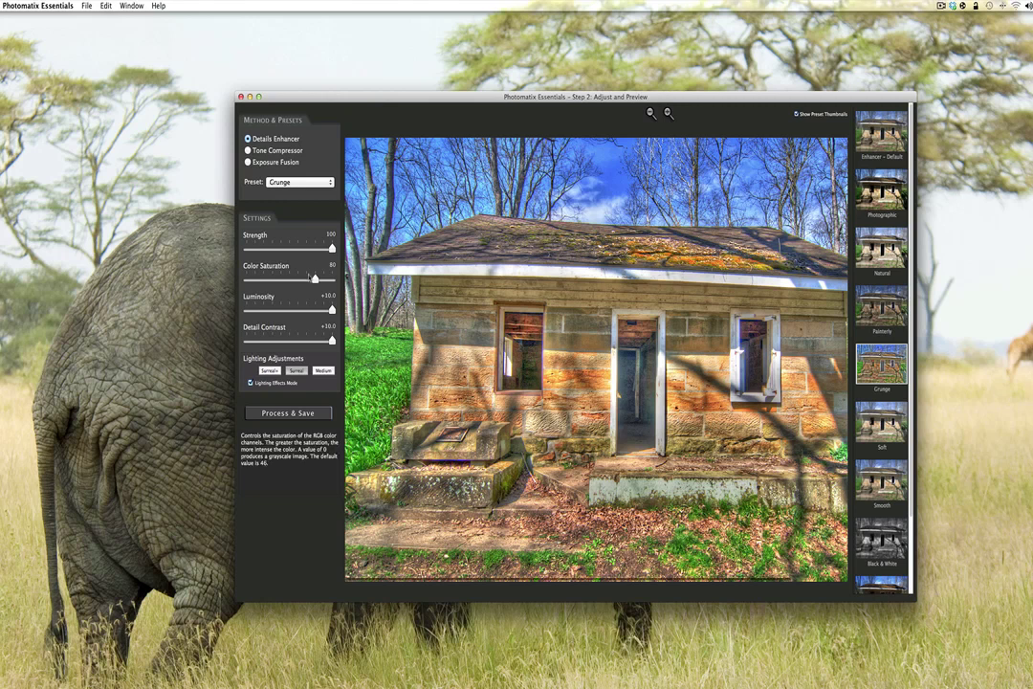
left_click_drag(316, 280, 314, 283)
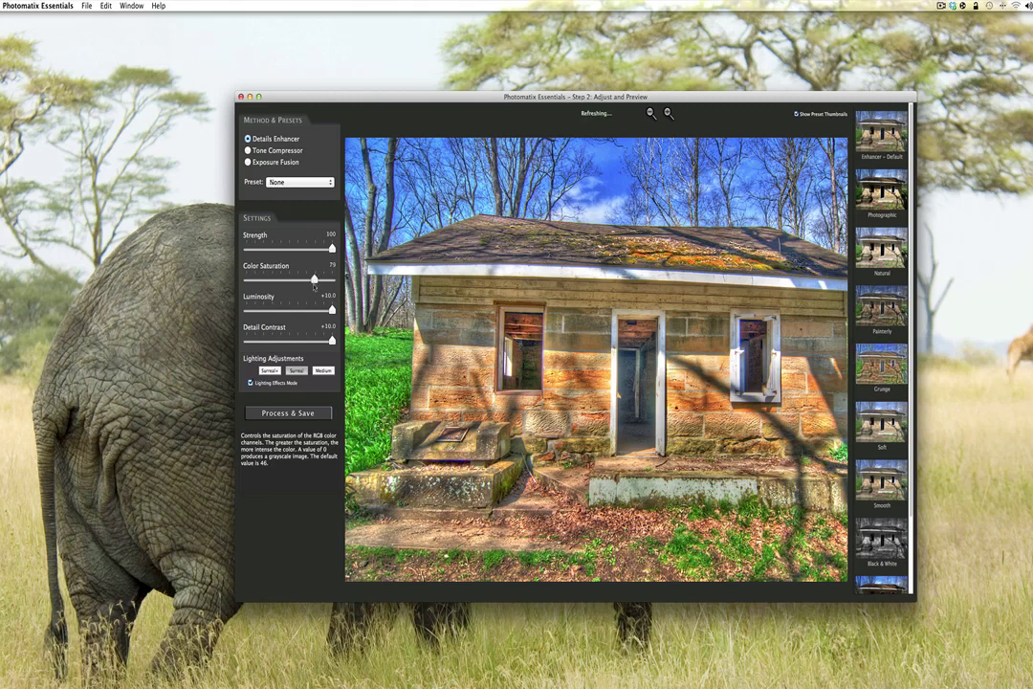
Try lower Detail Contrast and Surreal+ lighting, then settle on Surreal lighting.
mouse_move(332, 340)
left_mouse_down()
mouse_move(313, 342)
mouse_move(328, 346)
left_mouse_up()
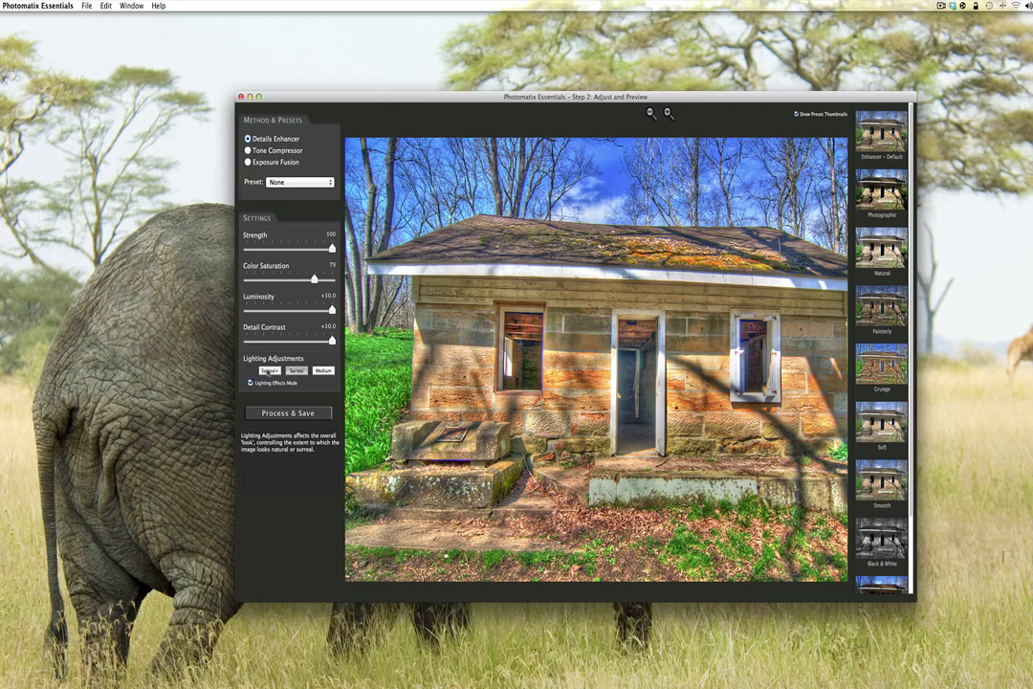
left_click(297, 372)
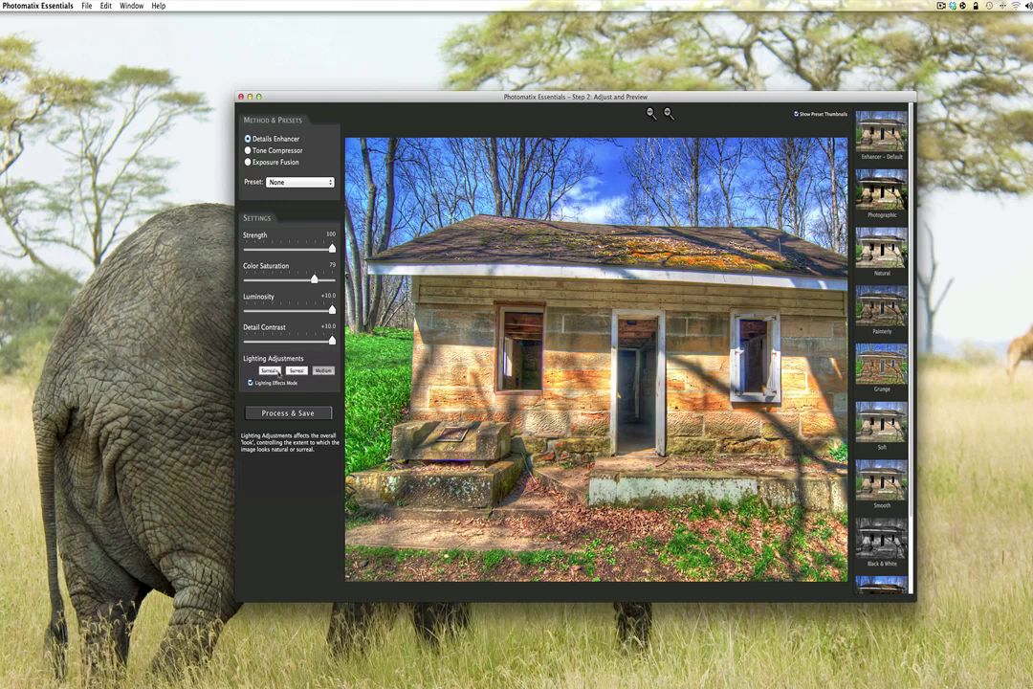
left_click(271, 372)
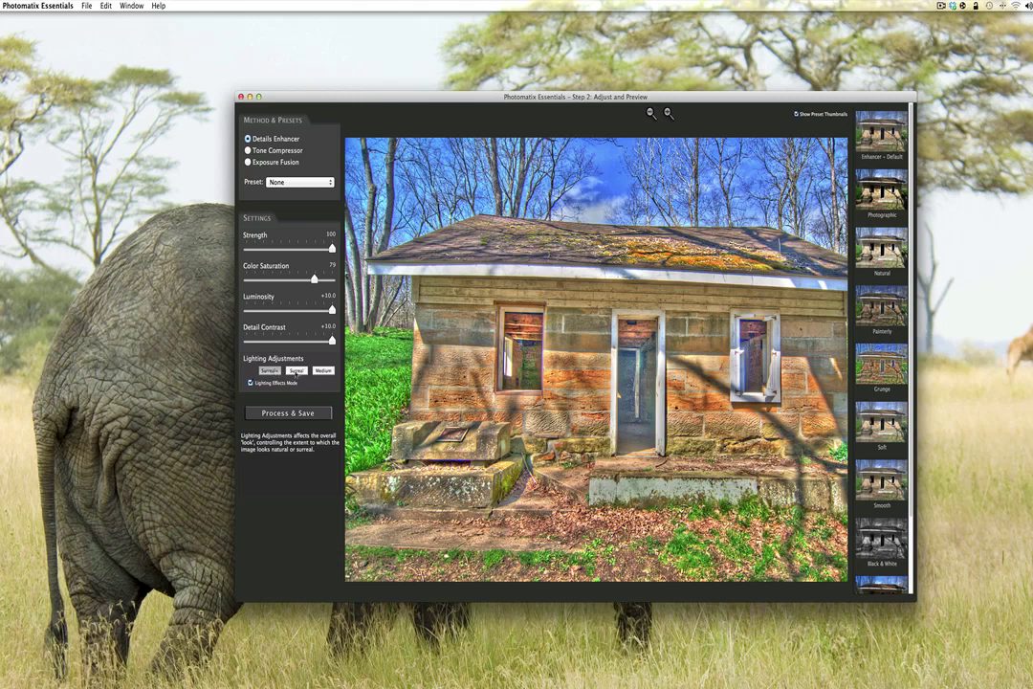
left_click(298, 372)
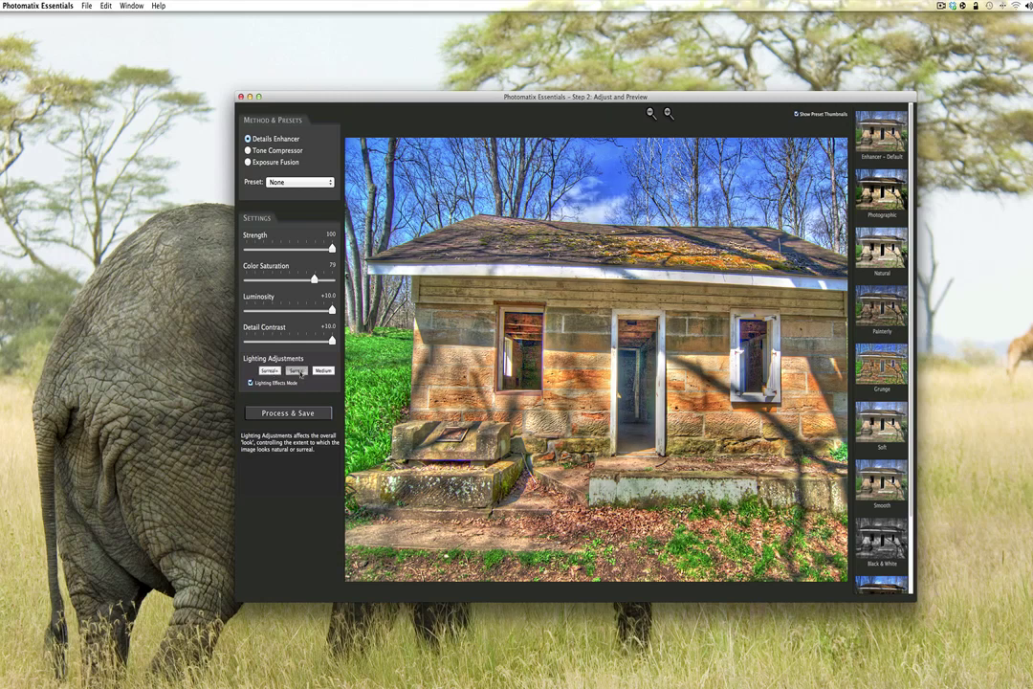